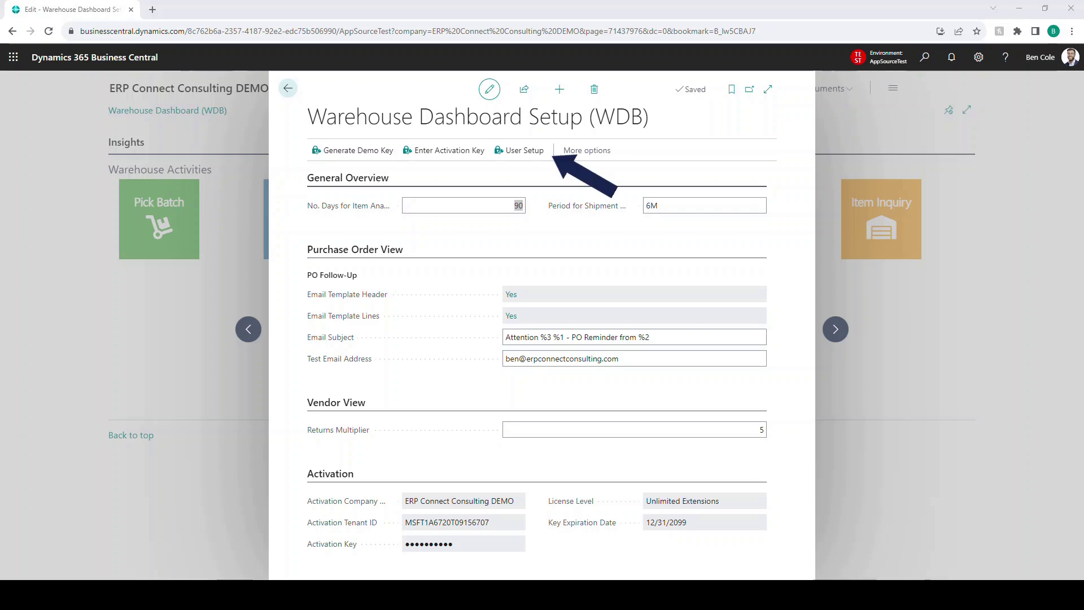
Review the dashboard's User Setup list, and close it together with the Warehouse Dashboard Setup page.
{"action": "left_click", "coordinate": [519, 150]}
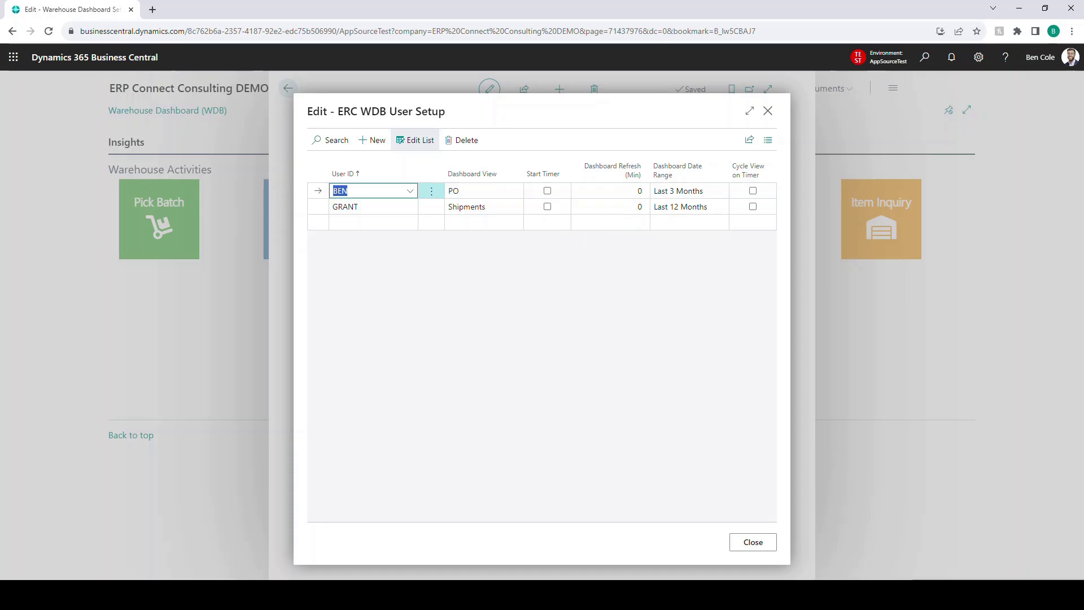
{"action": "key", "text": "Escape"}
{"action": "key", "text": "Escape"}
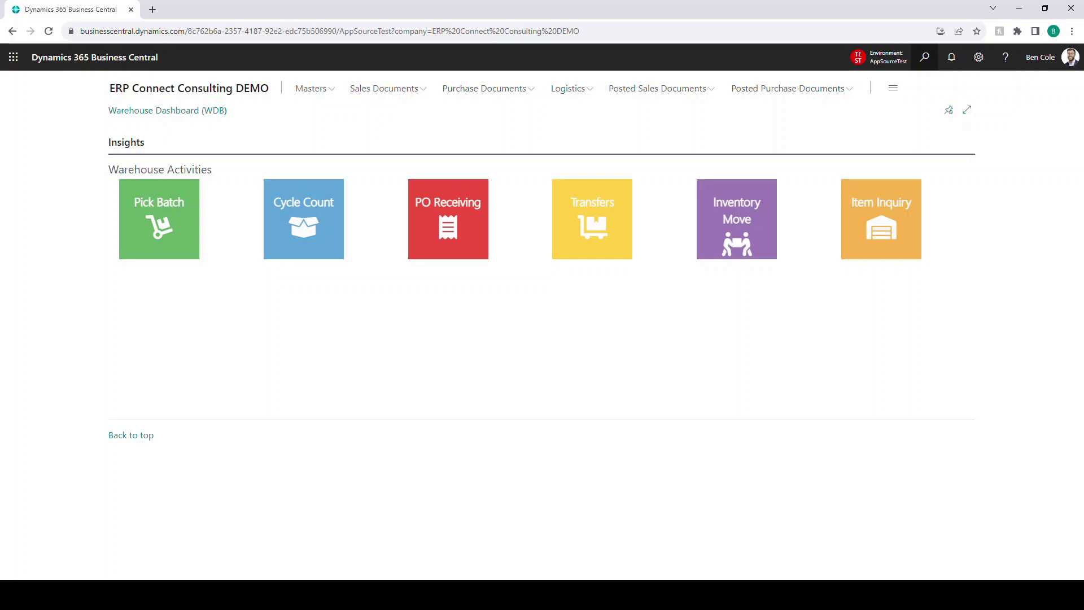
Search for "wdb" and open the Warehouse Dashboard (WDB) page.
{"action": "left_click", "coordinate": [924, 57]}
{"action": "type", "text": "wdb"}
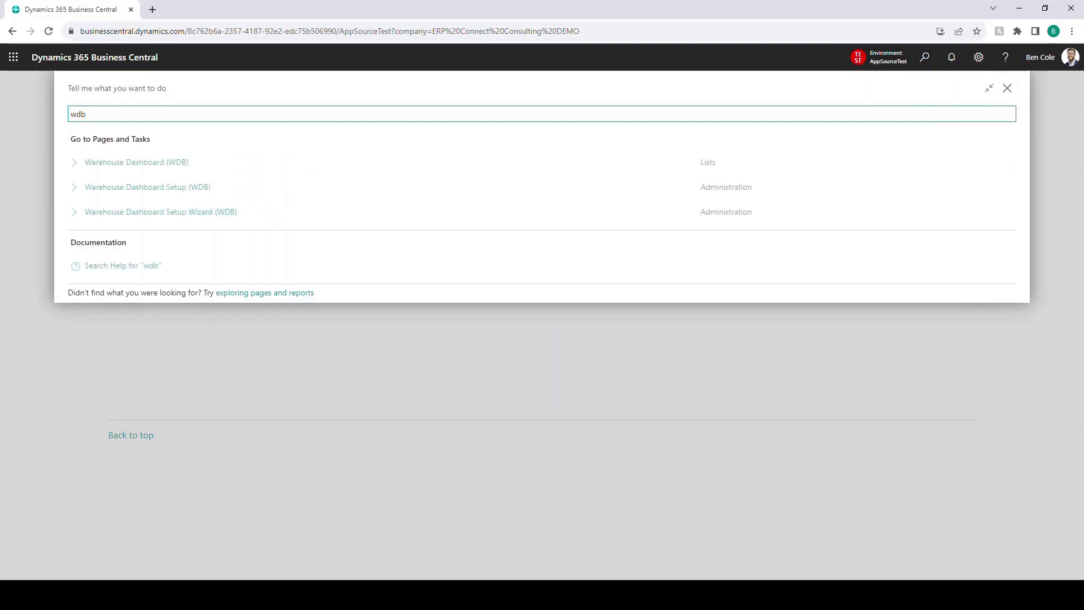
{"action": "key", "text": "Down"}
{"action": "key", "text": "Return"}
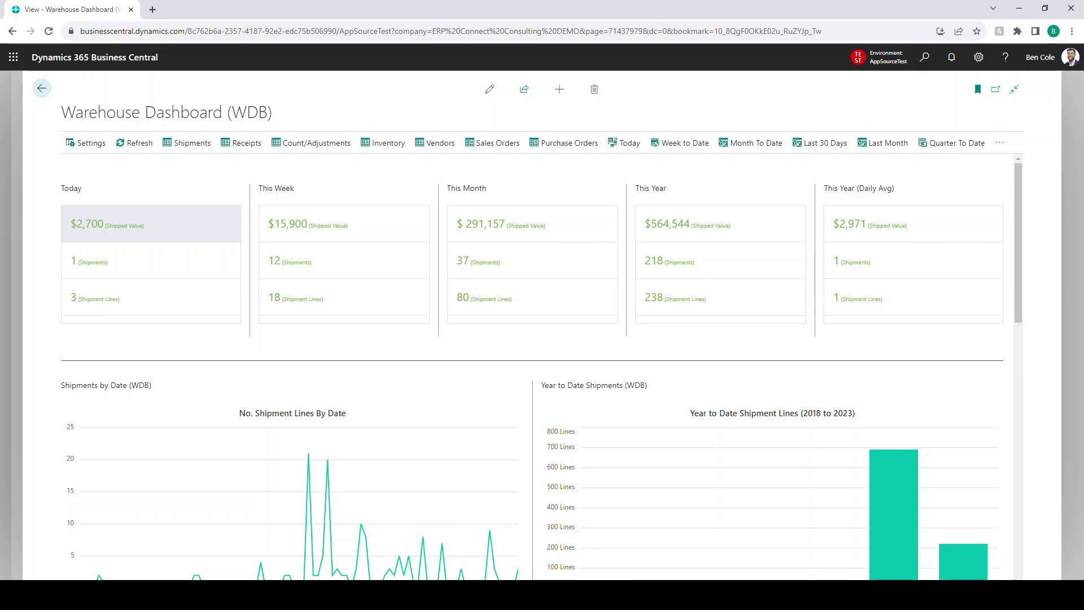
View the Shipments by Date chart for Week to Date and Last 30 Days, ending on the Fiscal YTD range.
{"action": "scroll", "coordinate": [542, 367], "scroll_direction": "down", "scroll_amount": 3}
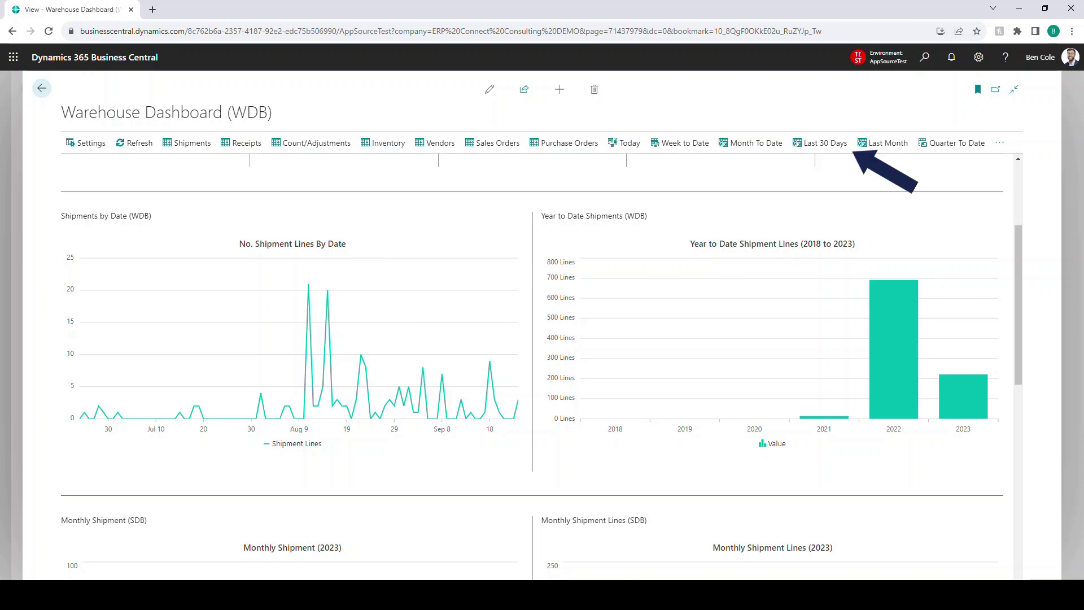
{"action": "left_click", "coordinate": [680, 143]}
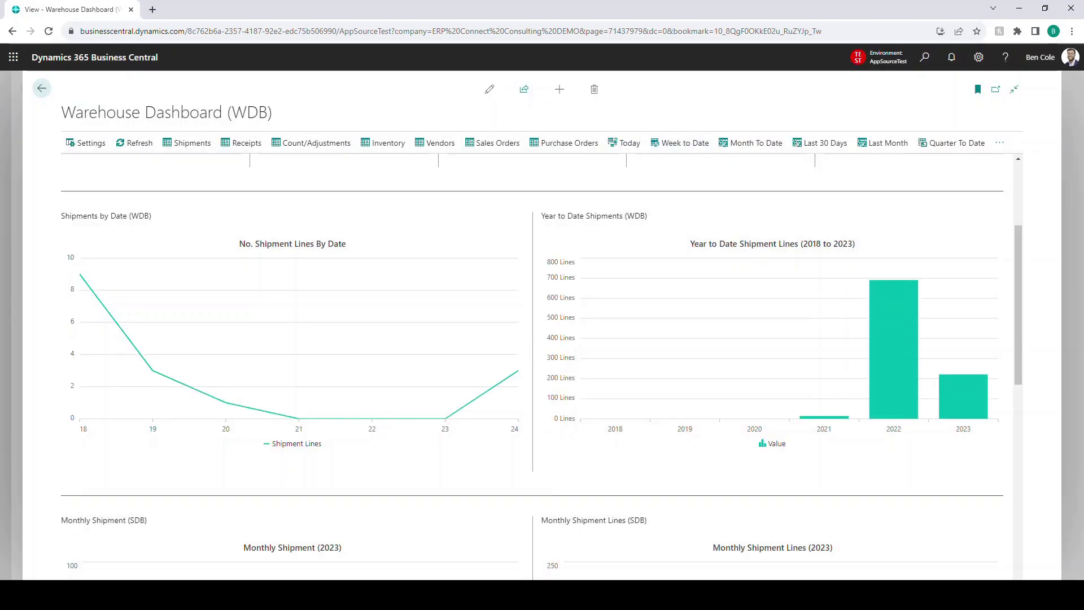
{"action": "mouse_move", "coordinate": [152, 370]}
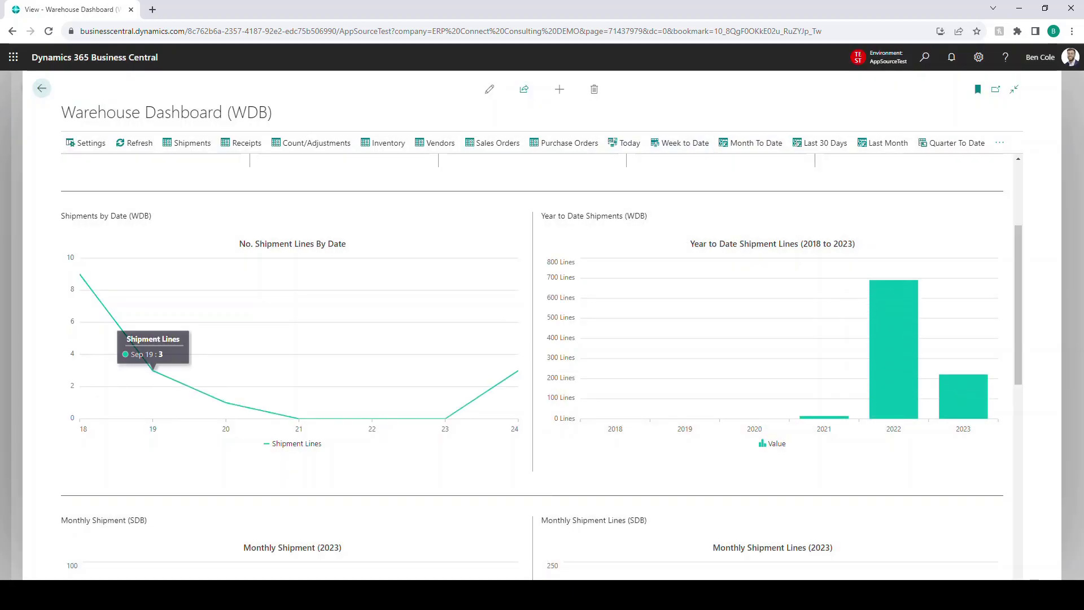
{"action": "left_click", "coordinate": [819, 143]}
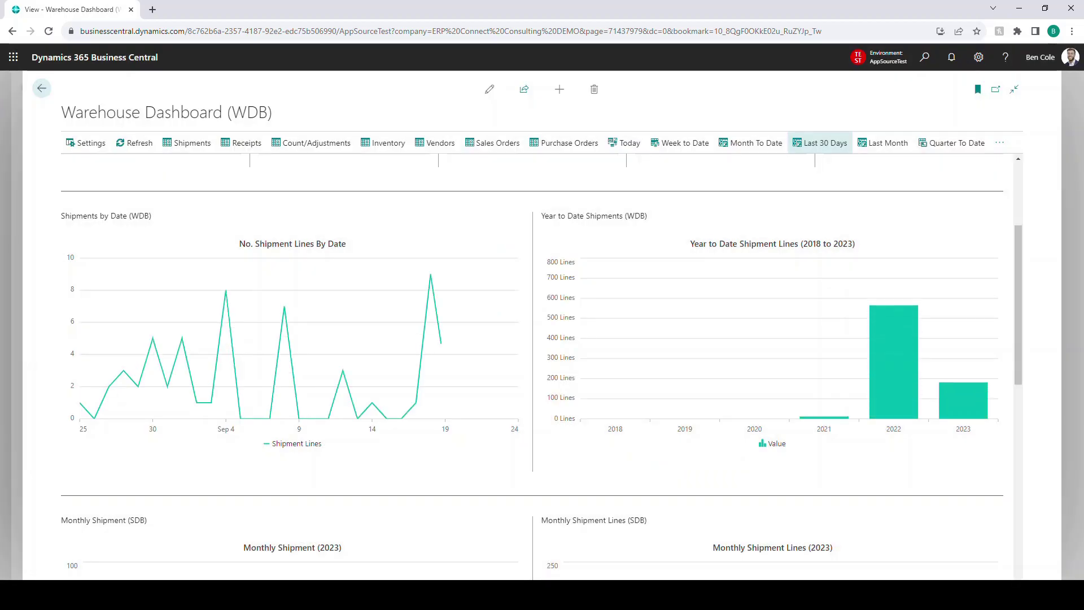
{"action": "left_click", "coordinate": [999, 143]}
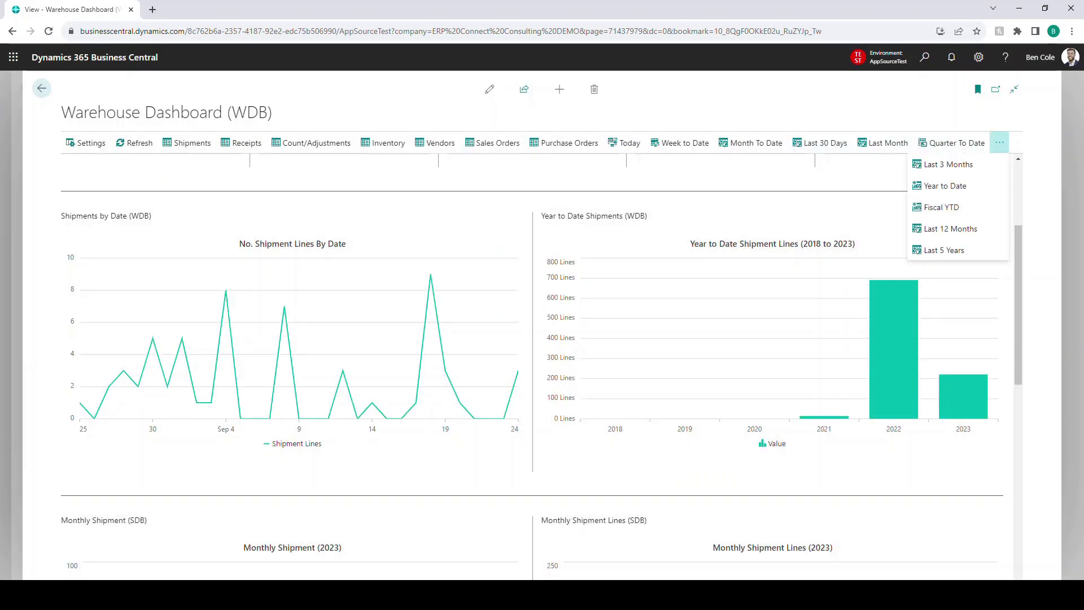
{"action": "left_click", "coordinate": [941, 207]}
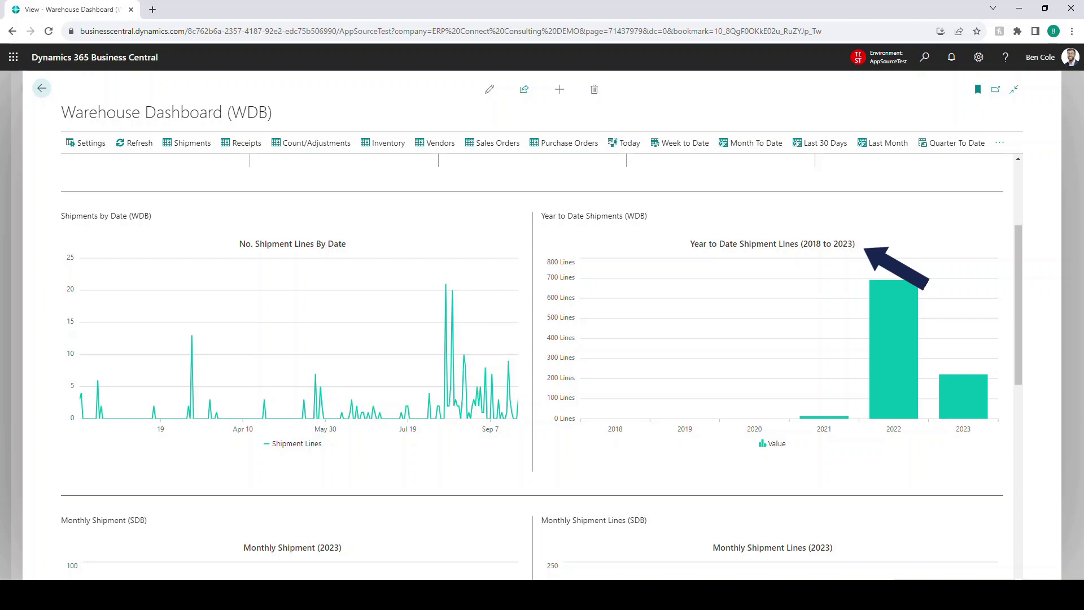
Examine the year-to-date, monthly and day-of-week charts for shipments and shipment lines.
{"action": "mouse_move", "coordinate": [824, 416]}
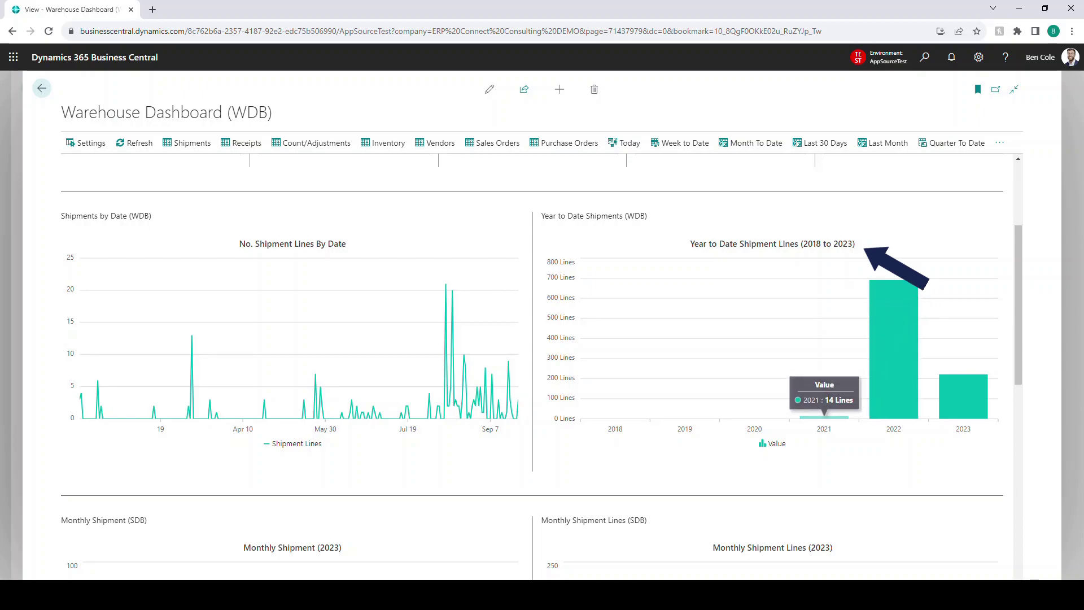
{"action": "mouse_move", "coordinate": [894, 294]}
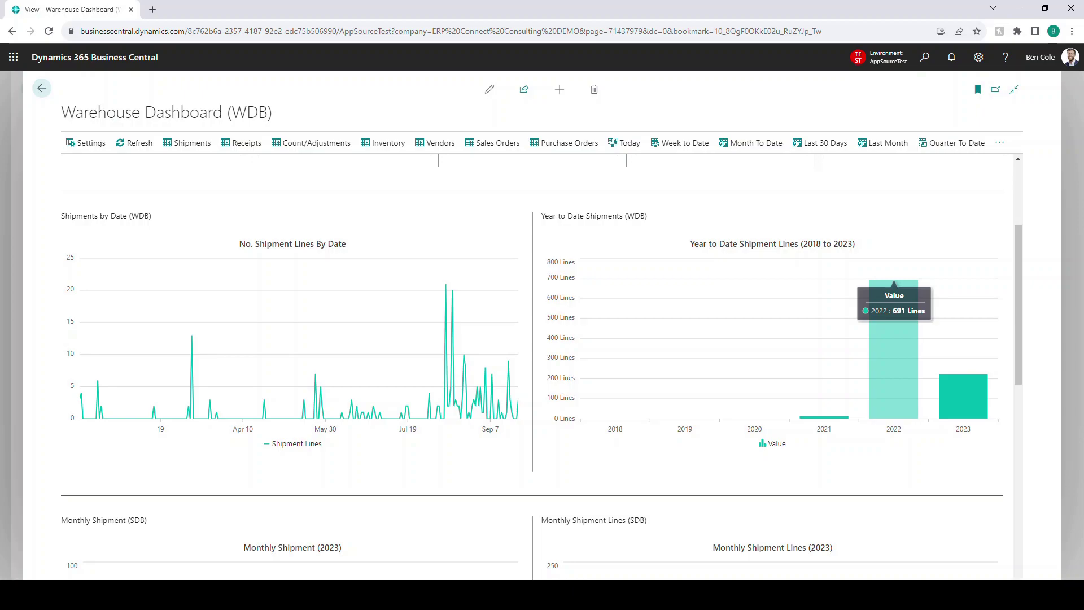
{"action": "mouse_move", "coordinate": [963, 389]}
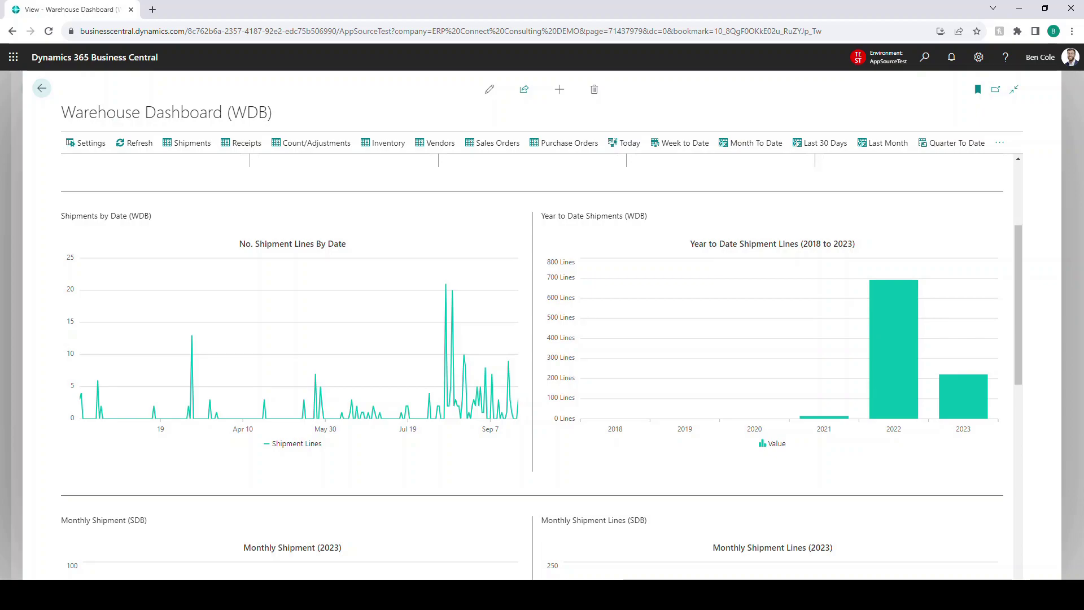
{"action": "scroll", "coordinate": [532, 367], "scroll_direction": "down", "scroll_amount": 3}
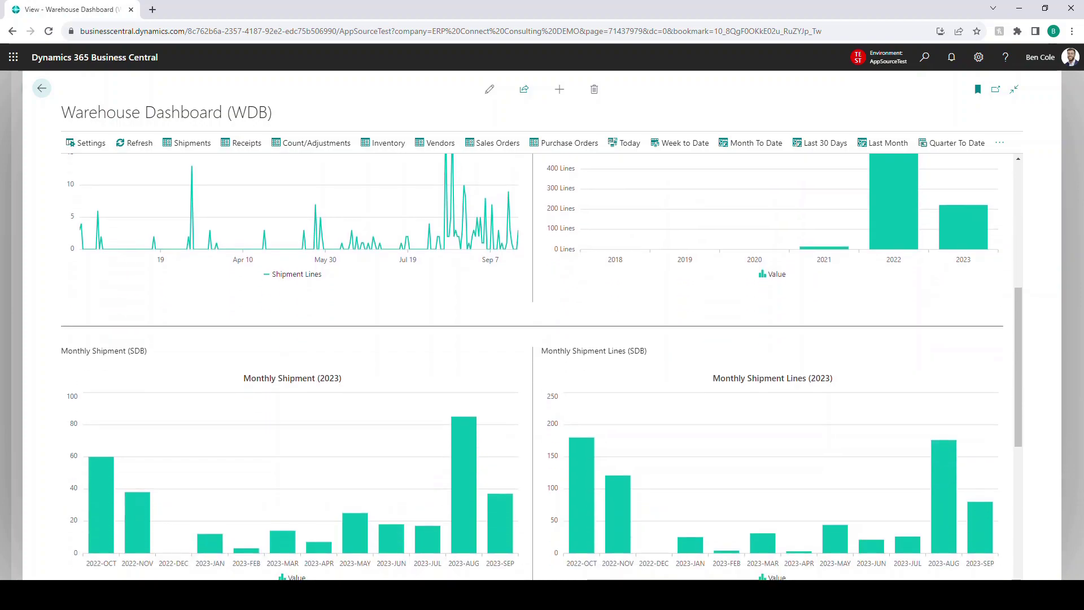
{"action": "scroll", "coordinate": [532, 367], "scroll_direction": "down", "scroll_amount": 2}
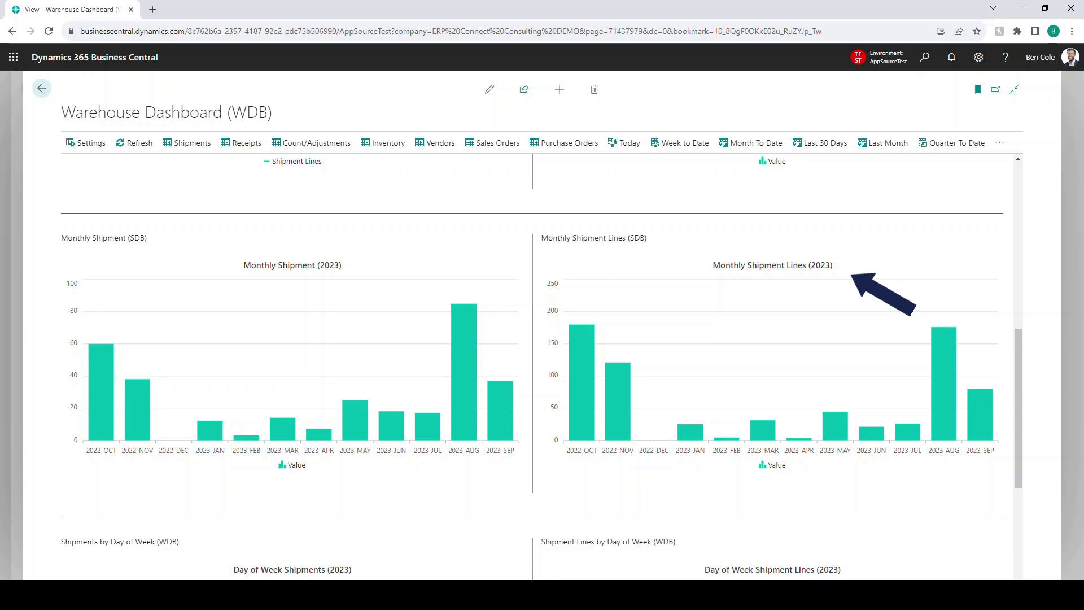
{"action": "mouse_move", "coordinate": [464, 350]}
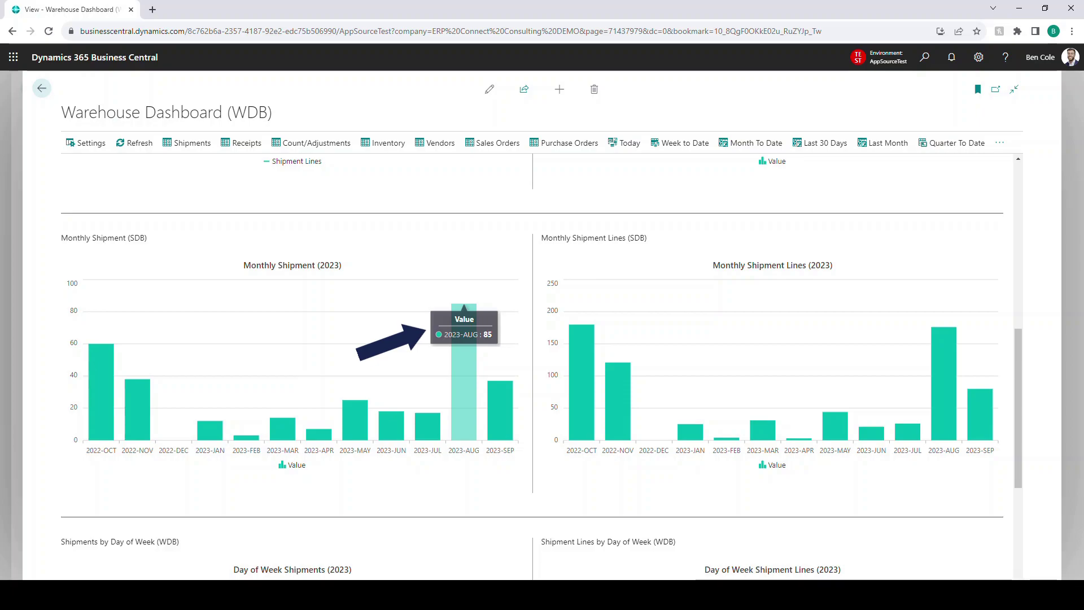
{"action": "mouse_move", "coordinate": [944, 361]}
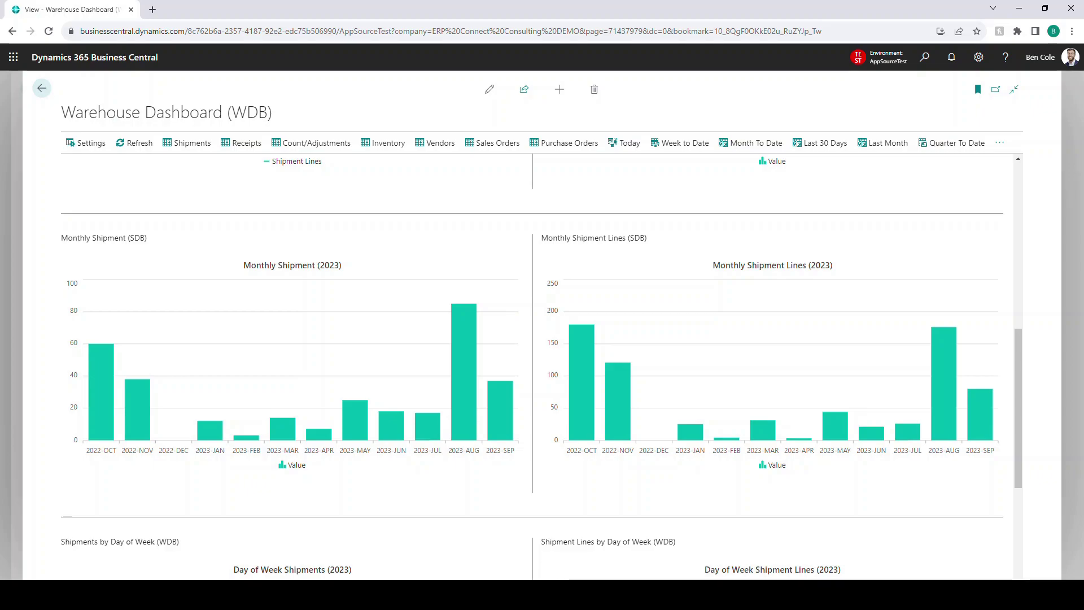
{"action": "scroll", "coordinate": [532, 367], "scroll_direction": "down", "scroll_amount": 4}
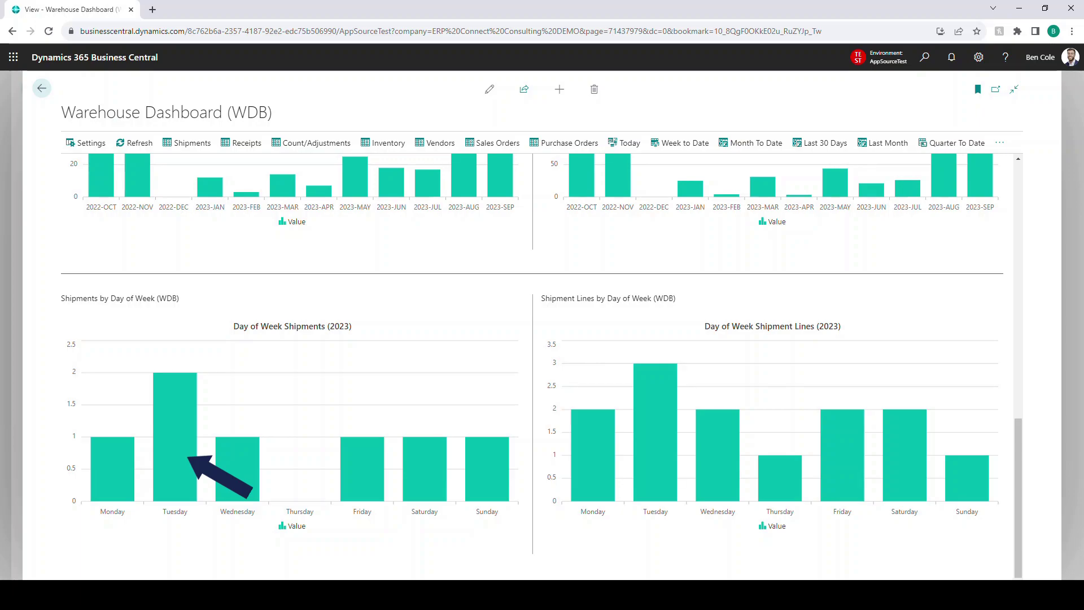
{"action": "mouse_move", "coordinate": [175, 435]}
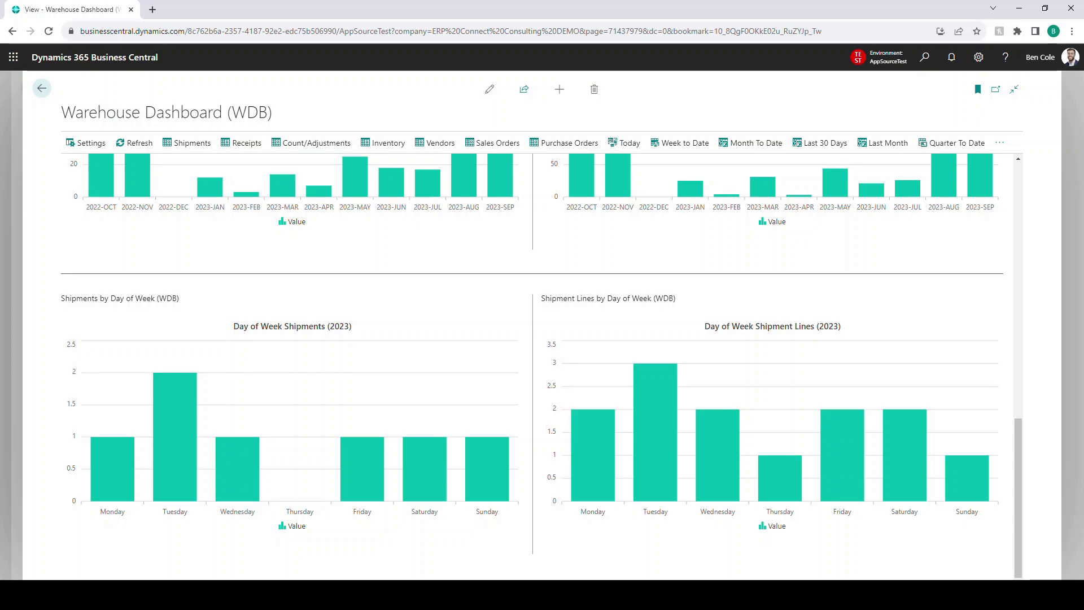
{"action": "mouse_move", "coordinate": [655, 429]}
Switch the dashboard to Receipts and view receipt lines by date for Month To Date, Last 30 Days and Last Month.
{"action": "left_click", "coordinate": [266, 148]}
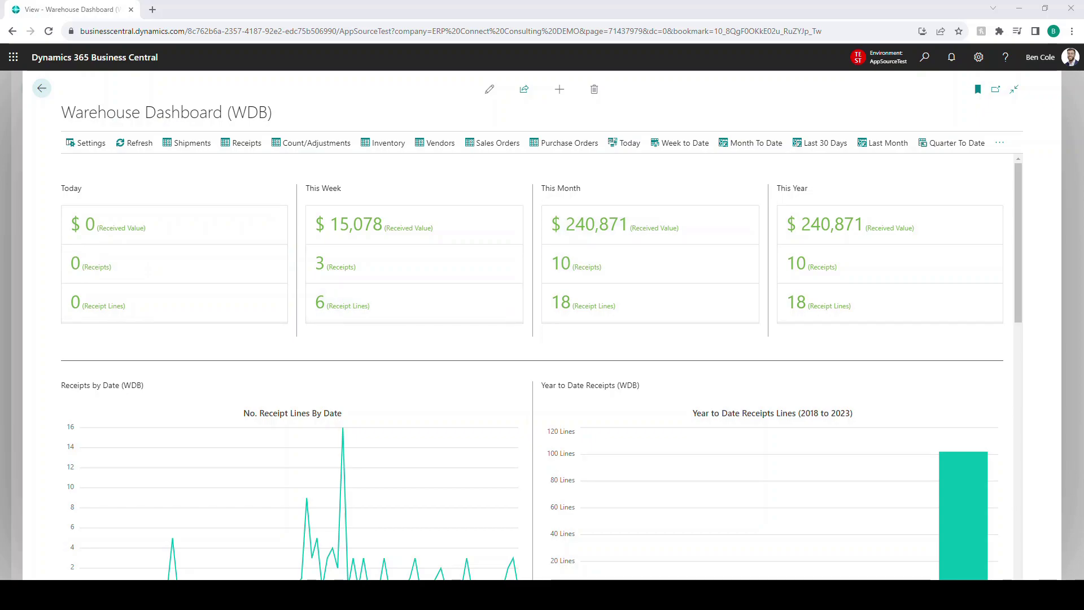
{"action": "scroll", "coordinate": [542, 366], "scroll_direction": "down", "scroll_amount": 2}
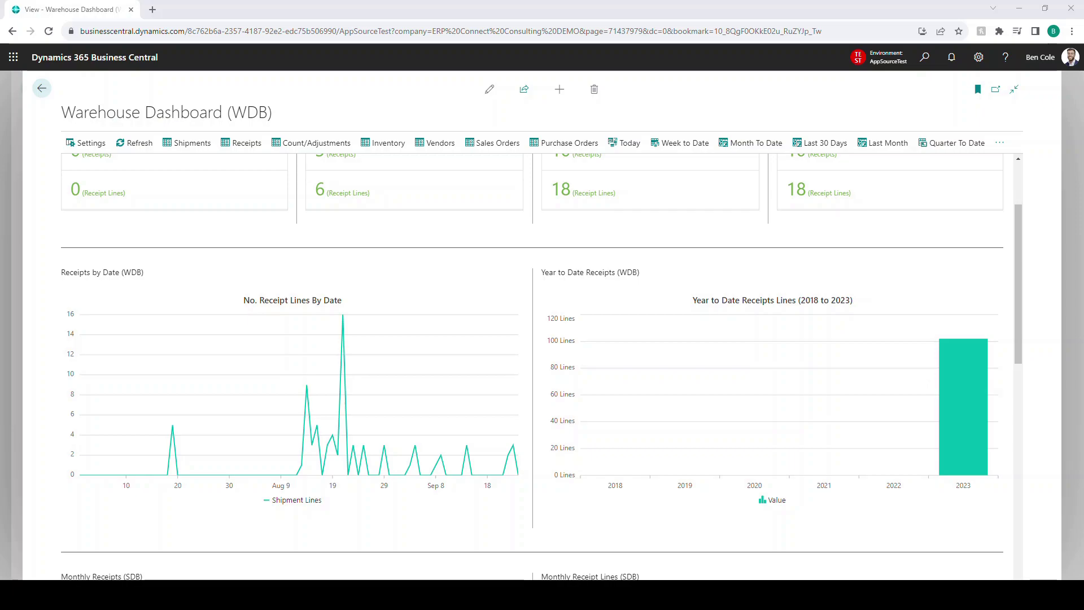
{"action": "left_click", "coordinate": [751, 143]}
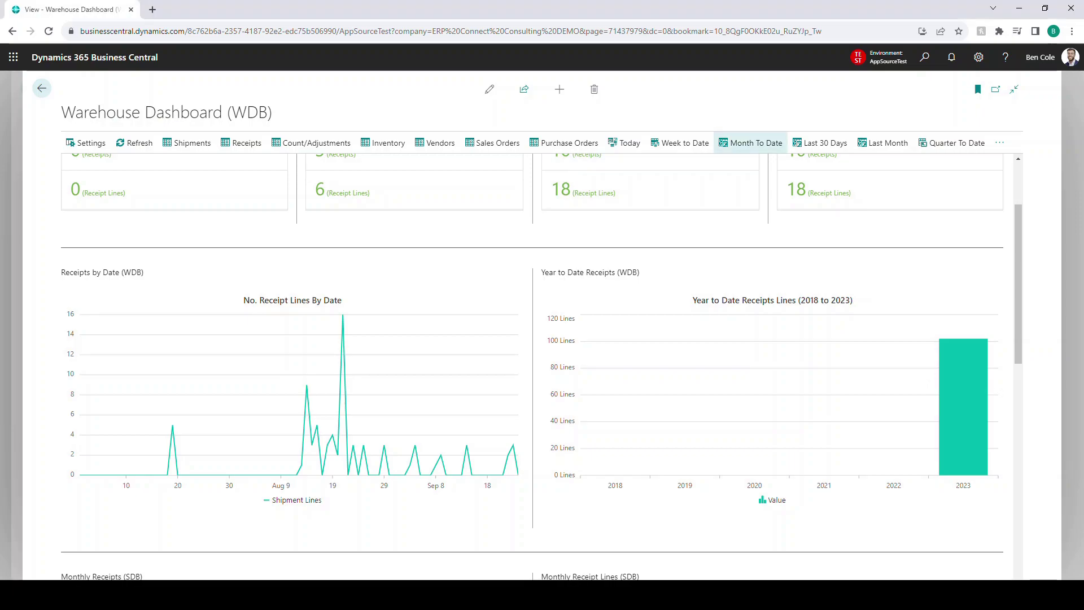
{"action": "left_click", "coordinate": [819, 143]}
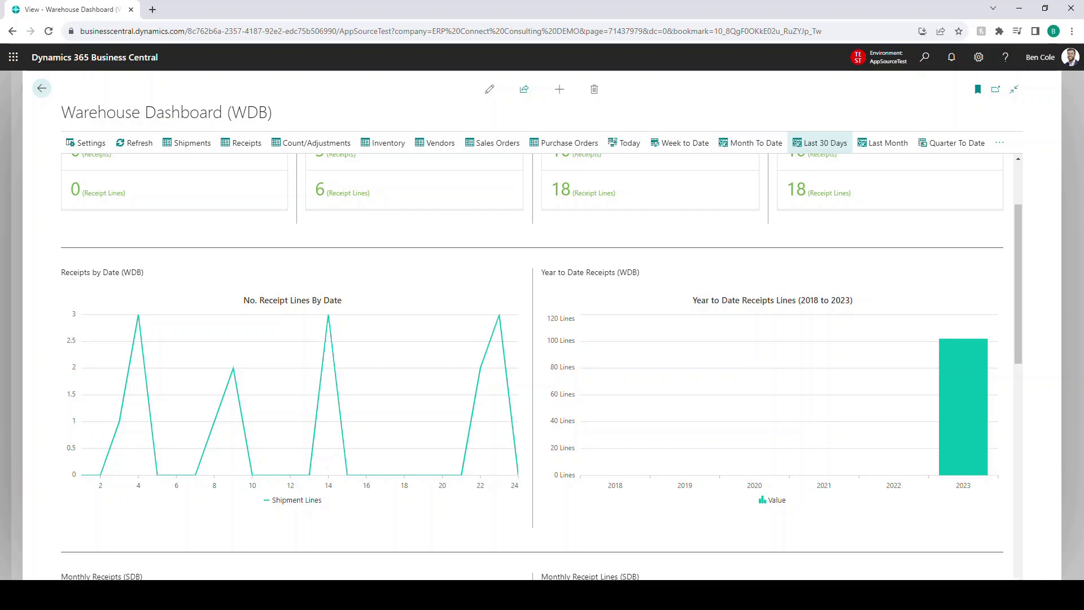
{"action": "left_click", "coordinate": [882, 143]}
{"action": "left_click", "coordinate": [952, 142]}
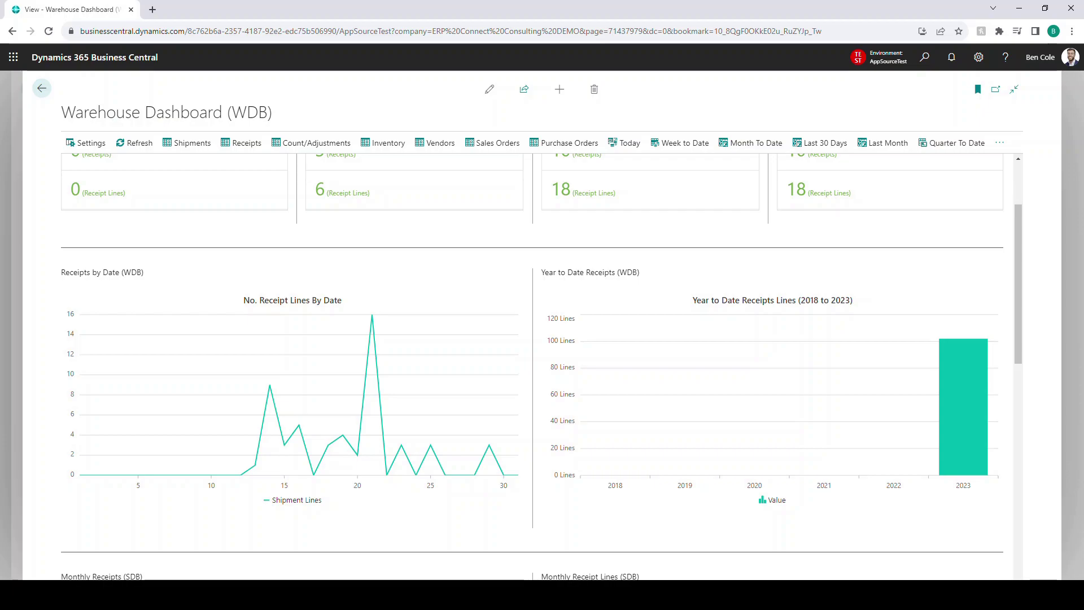
Examine the monthly and day-of-week charts for receipts and receipt lines, including the August 2023 bars.
{"action": "scroll", "coordinate": [542, 367], "scroll_direction": "down", "scroll_amount": 5}
{"action": "scroll", "coordinate": [542, 363], "scroll_direction": "down", "scroll_amount": 1}
{"action": "scroll", "coordinate": [542, 363], "scroll_direction": "up", "scroll_amount": 1}
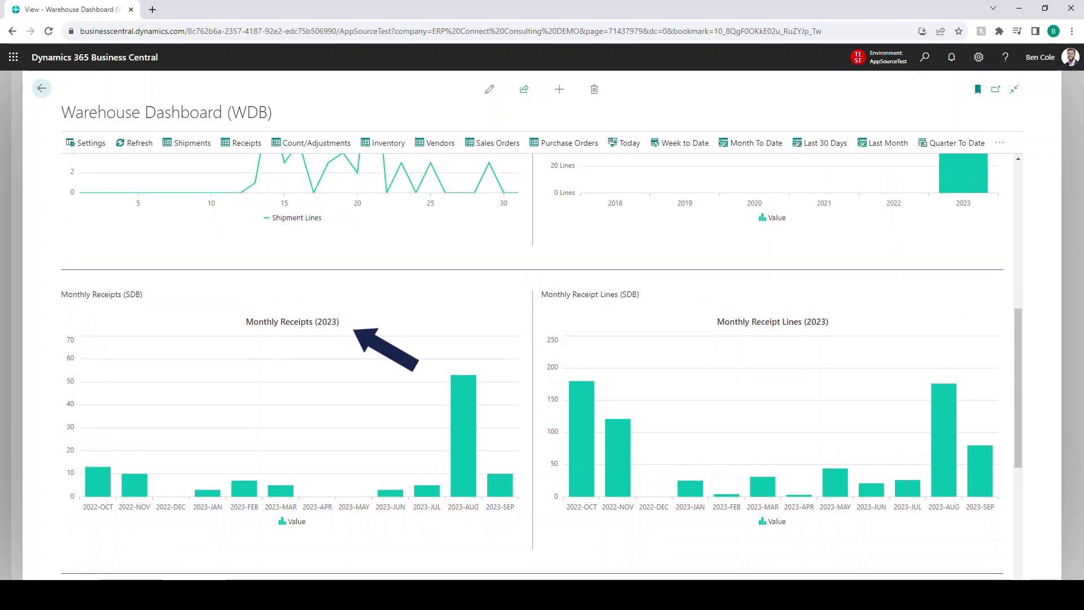
{"action": "mouse_move", "coordinate": [463, 429]}
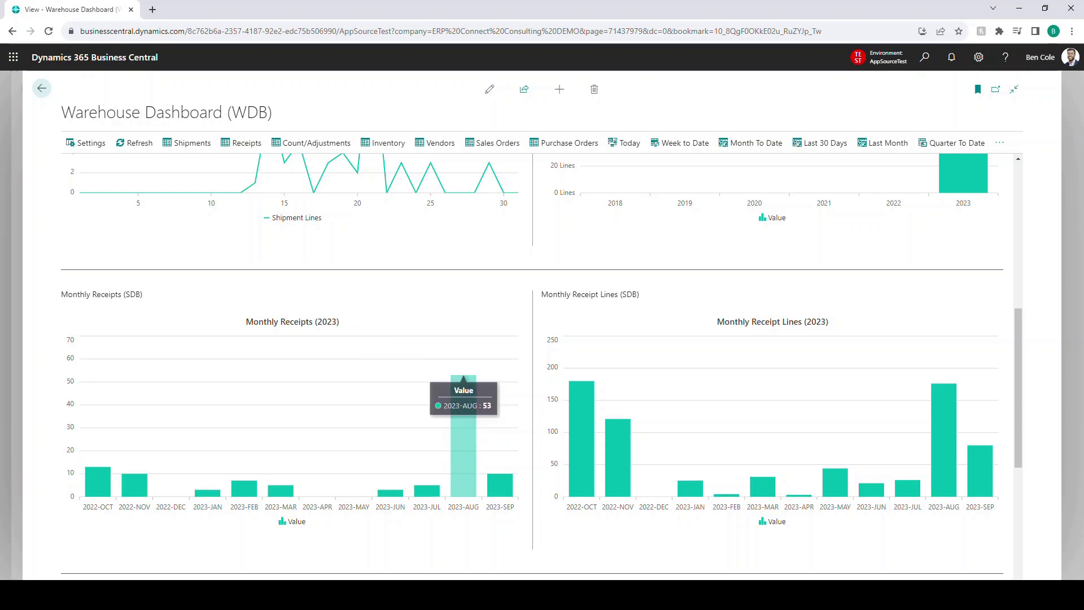
{"action": "mouse_move", "coordinate": [943, 429]}
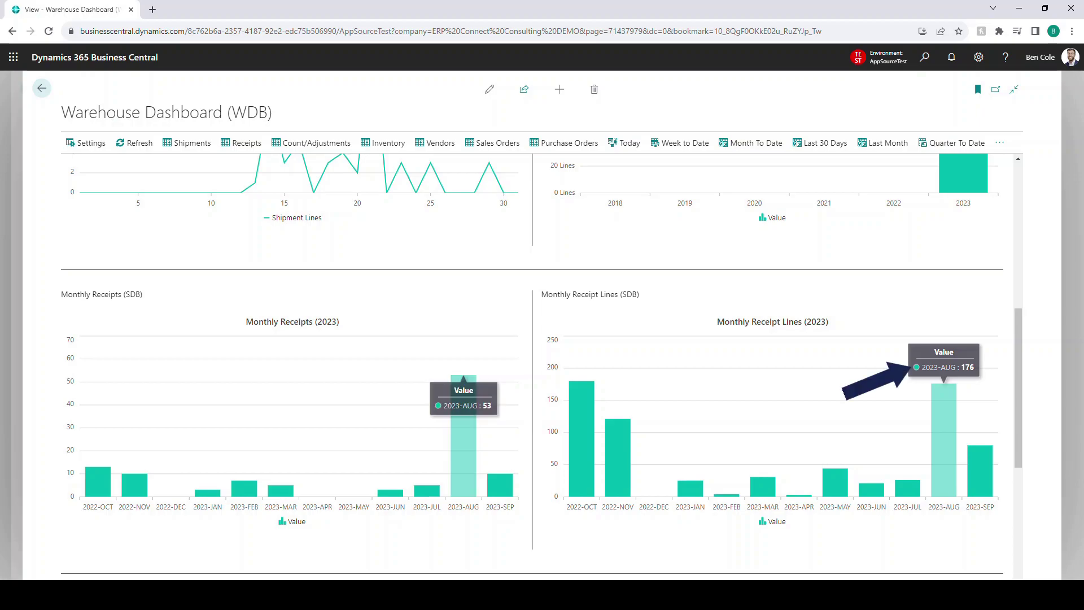
{"action": "scroll", "coordinate": [463, 429], "scroll_direction": "down", "scroll_amount": 3}
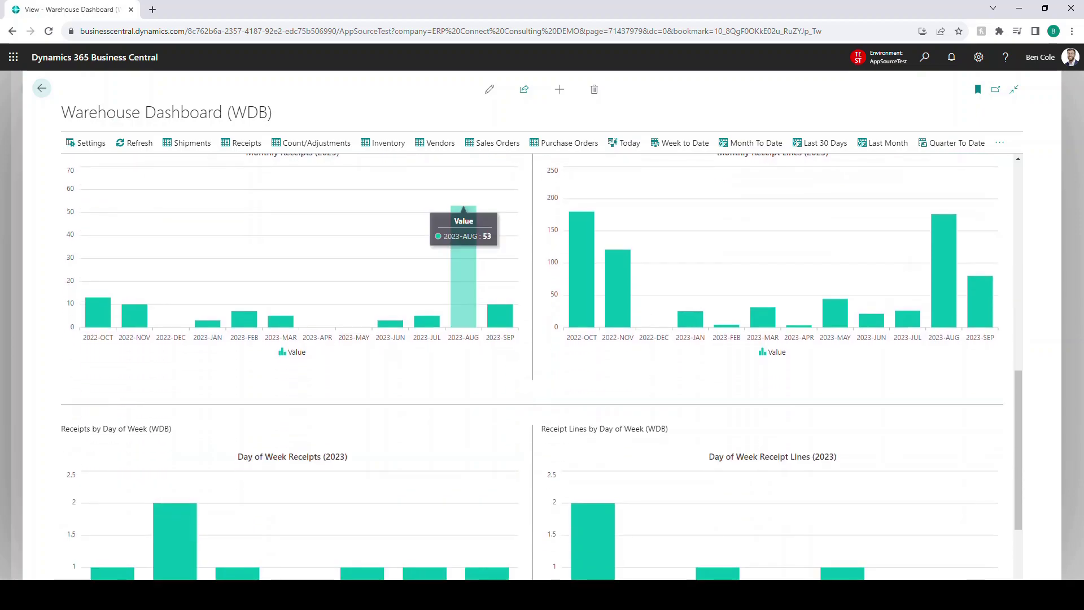
{"action": "scroll", "coordinate": [533, 367], "scroll_direction": "down", "scroll_amount": 2}
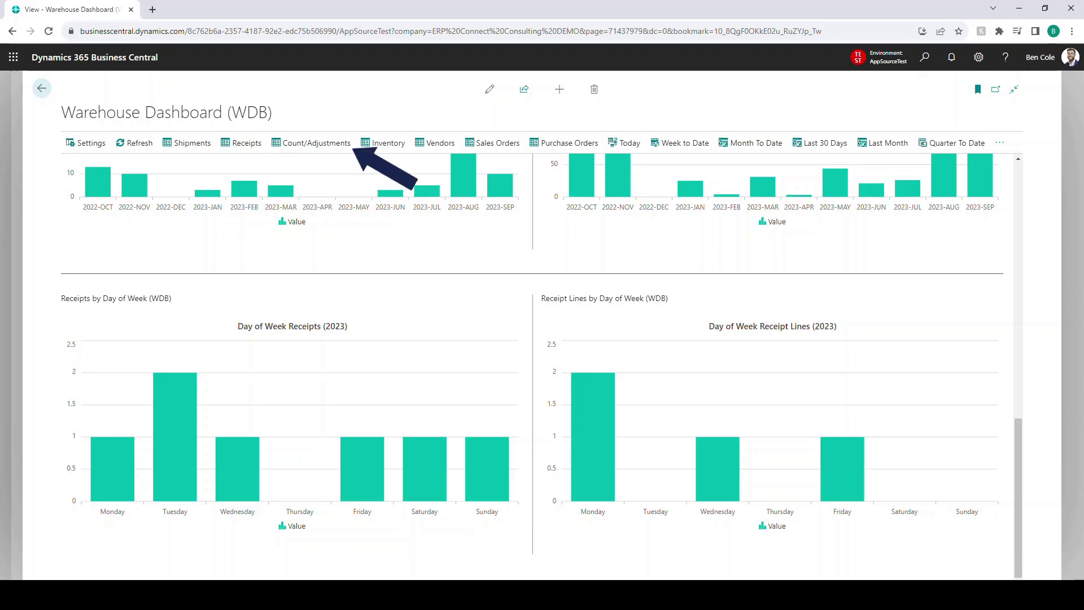
View the Count/Adjustments figures, and switch the dashboard to the Inventory view.
{"action": "left_click", "coordinate": [308, 143]}
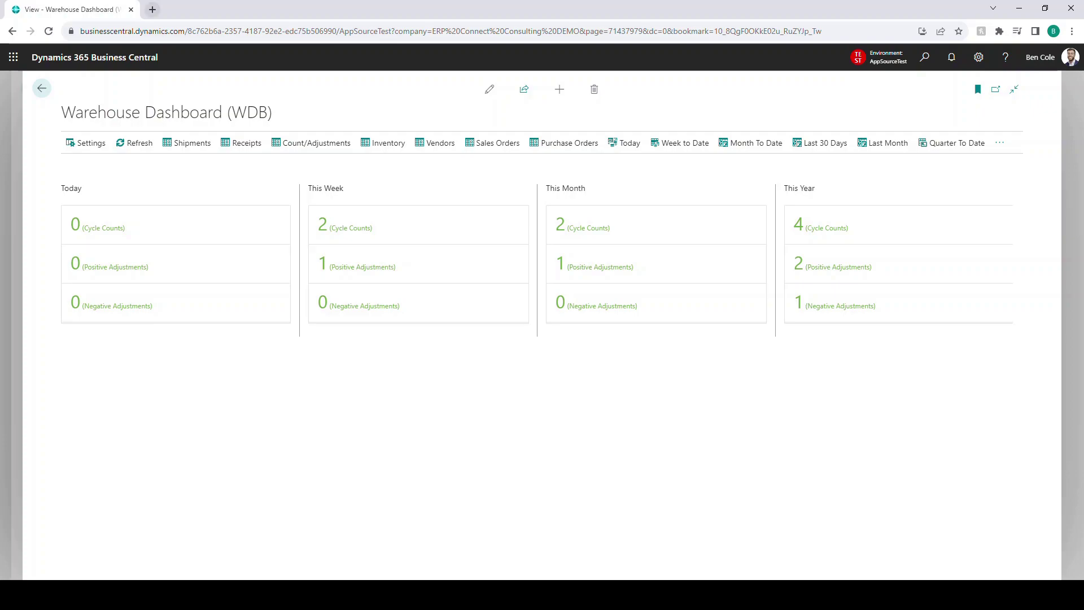
{"action": "left_click", "coordinate": [384, 143]}
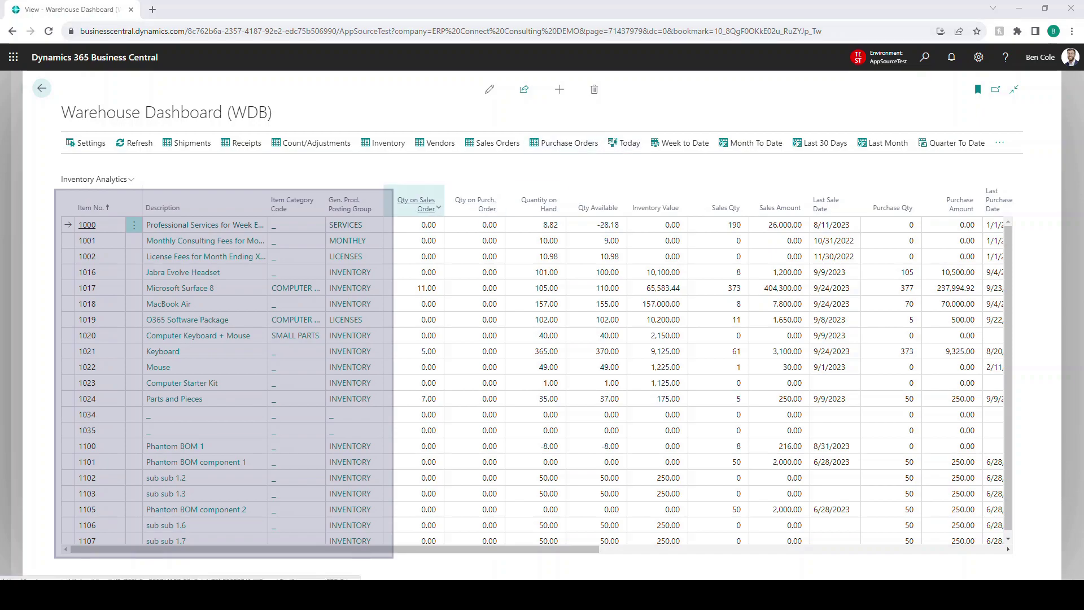
Sort the inventory items in descending order by Qty on Sales Order, and again by Qty on Purch. Order.
{"action": "left_click", "coordinate": [416, 204]}
{"action": "left_click", "coordinate": [475, 205]}
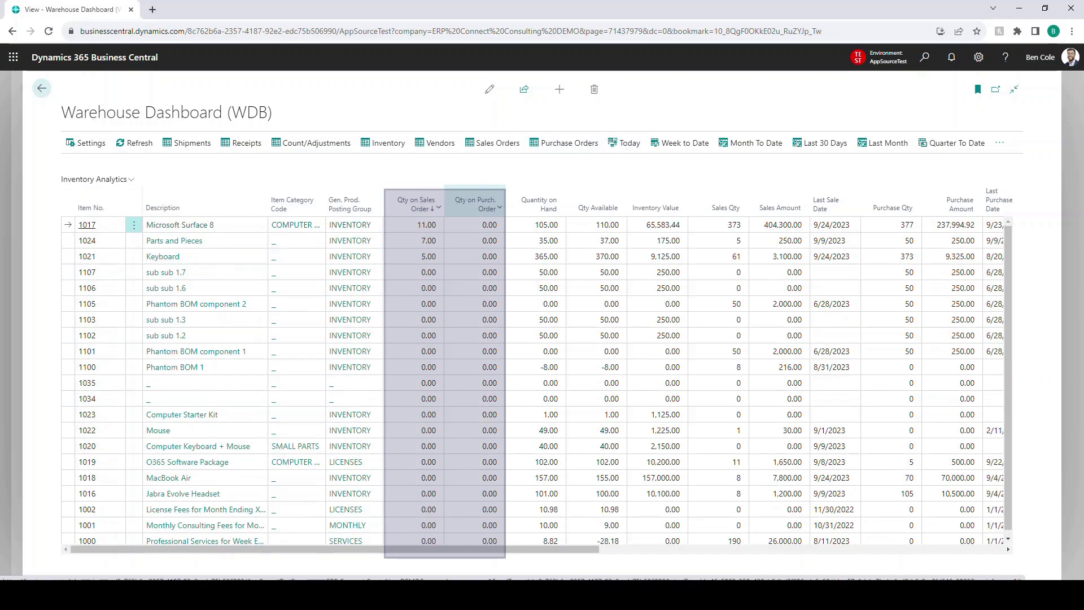
{"action": "left_click", "coordinate": [475, 204]}
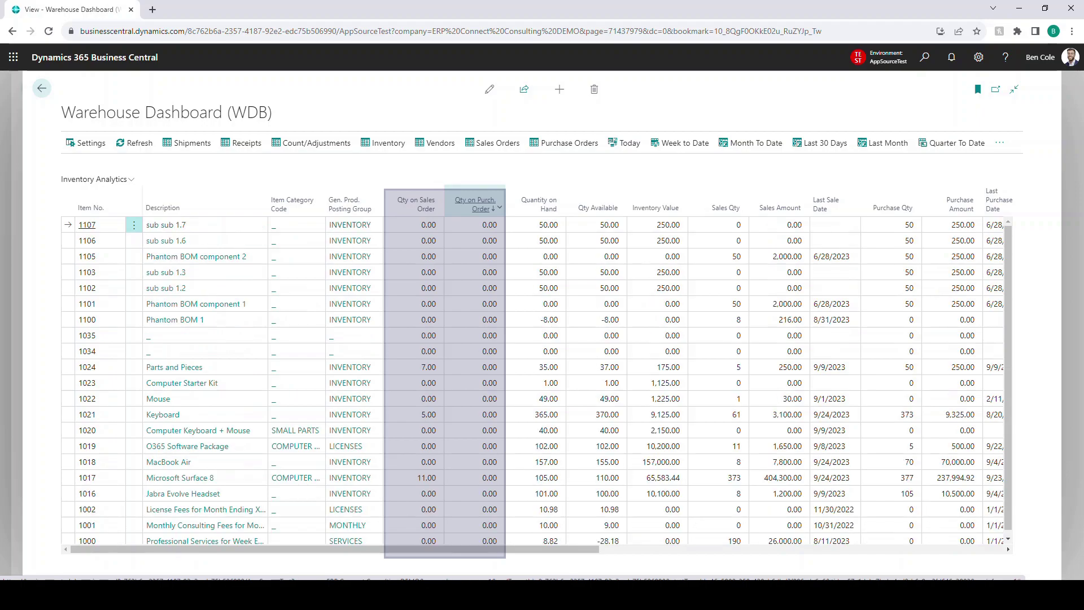
{"action": "left_click", "coordinate": [476, 204]}
Sort the inventory items in descending order by Quantity on Hand, and again by Qty Available.
{"action": "left_click", "coordinate": [538, 204]}
{"action": "left_click", "coordinate": [539, 204]}
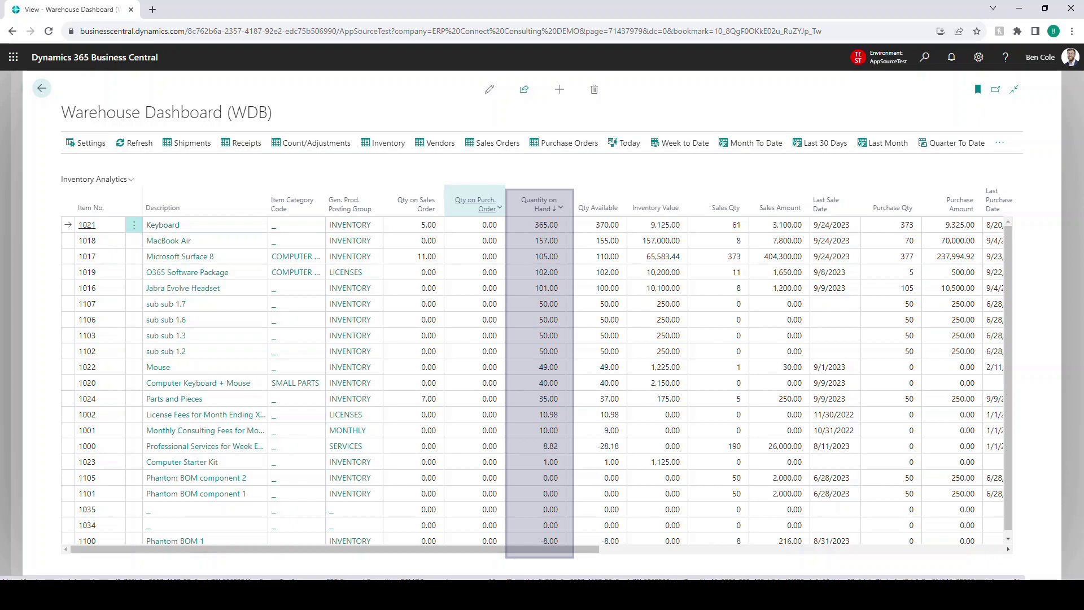
{"action": "left_click", "coordinate": [499, 208]}
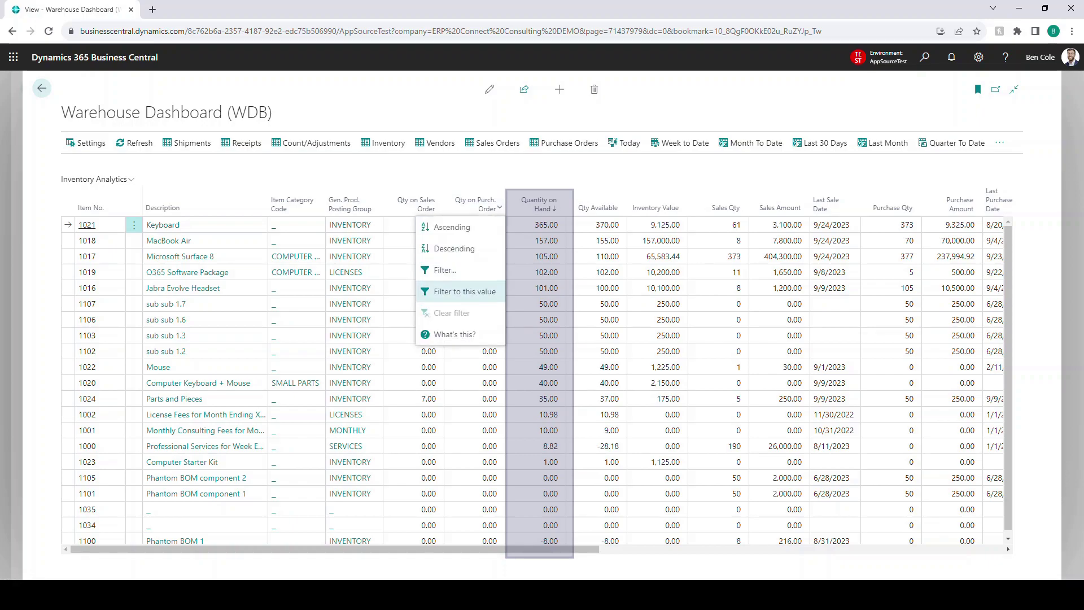
{"action": "left_click", "coordinate": [540, 254]}
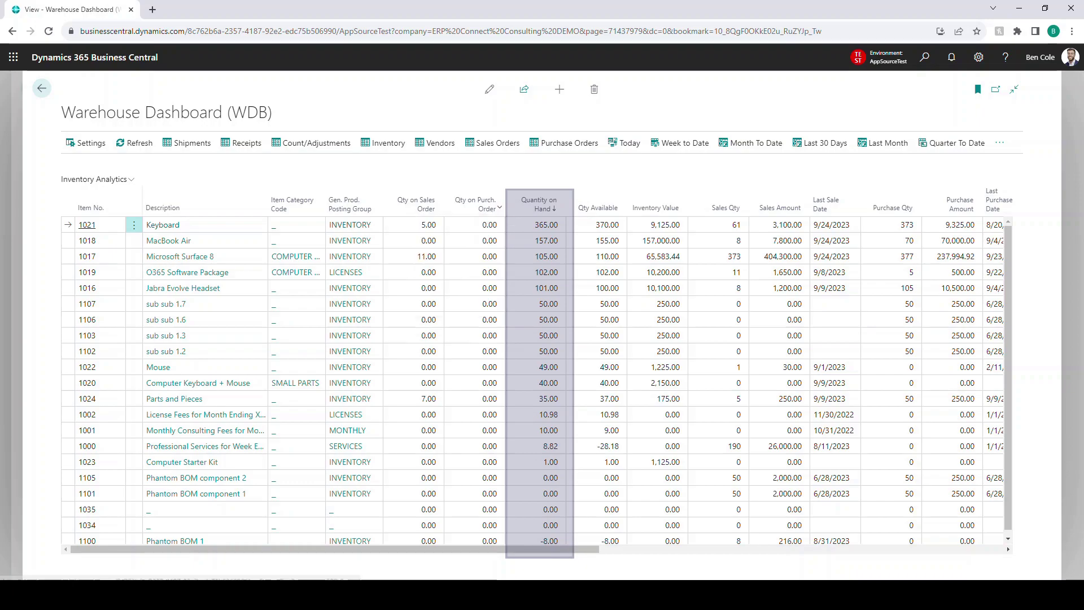
{"action": "left_click", "coordinate": [597, 208]}
{"action": "left_click", "coordinate": [597, 207]}
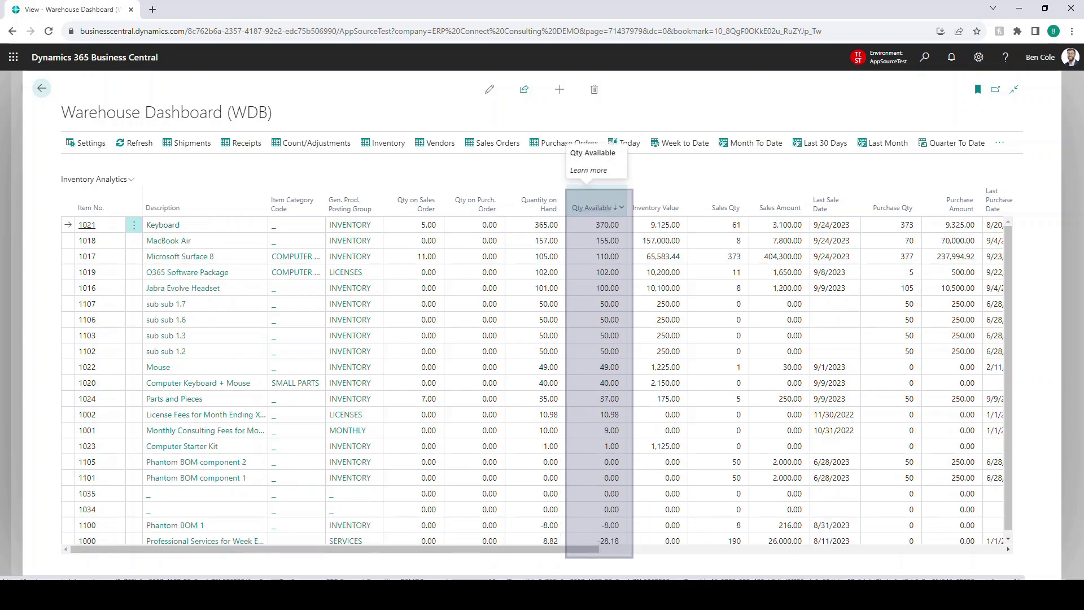
Sort the inventory items in descending order by Inventory Value and view the line actions for the MacBook Air item.
{"action": "left_click", "coordinate": [658, 208]}
{"action": "left_click", "coordinate": [680, 207]}
{"action": "left_click", "coordinate": [658, 200]}
{"action": "left_click", "coordinate": [657, 200]}
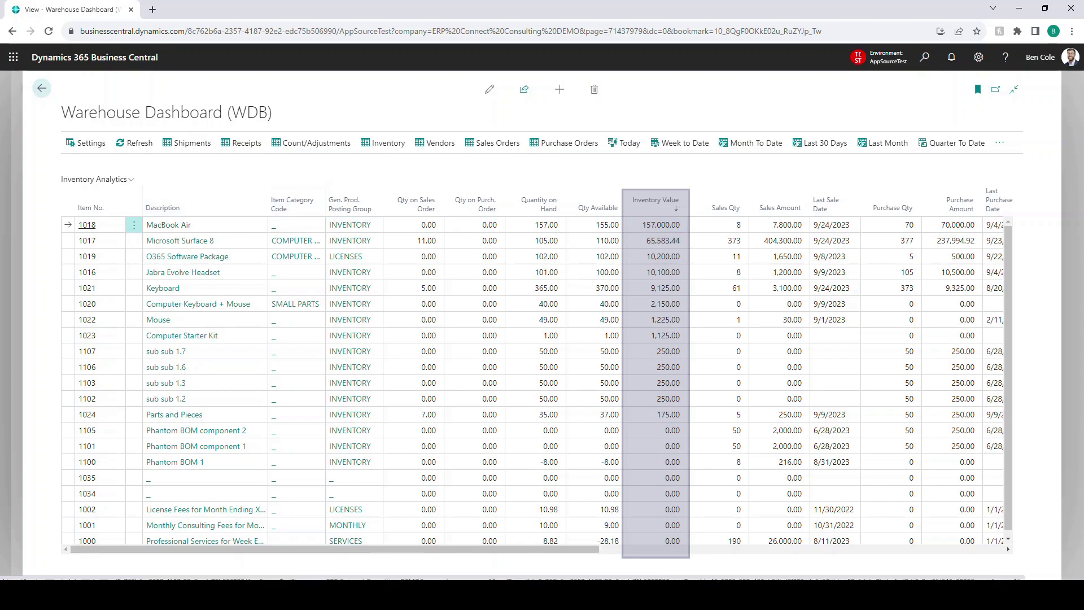
{"action": "left_click", "coordinate": [134, 224]}
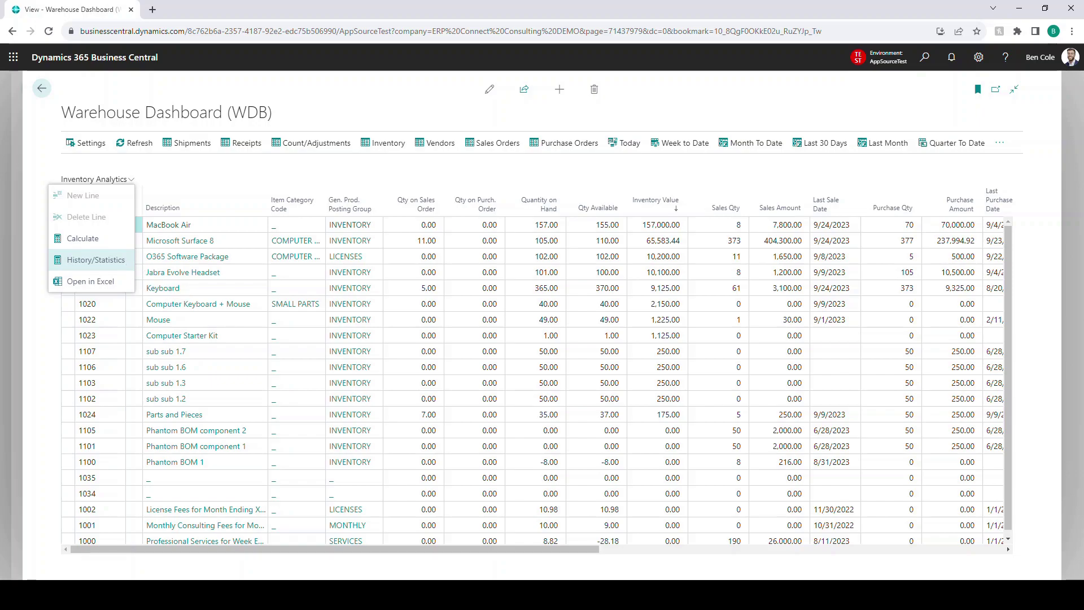
{"action": "key", "text": "Escape"}
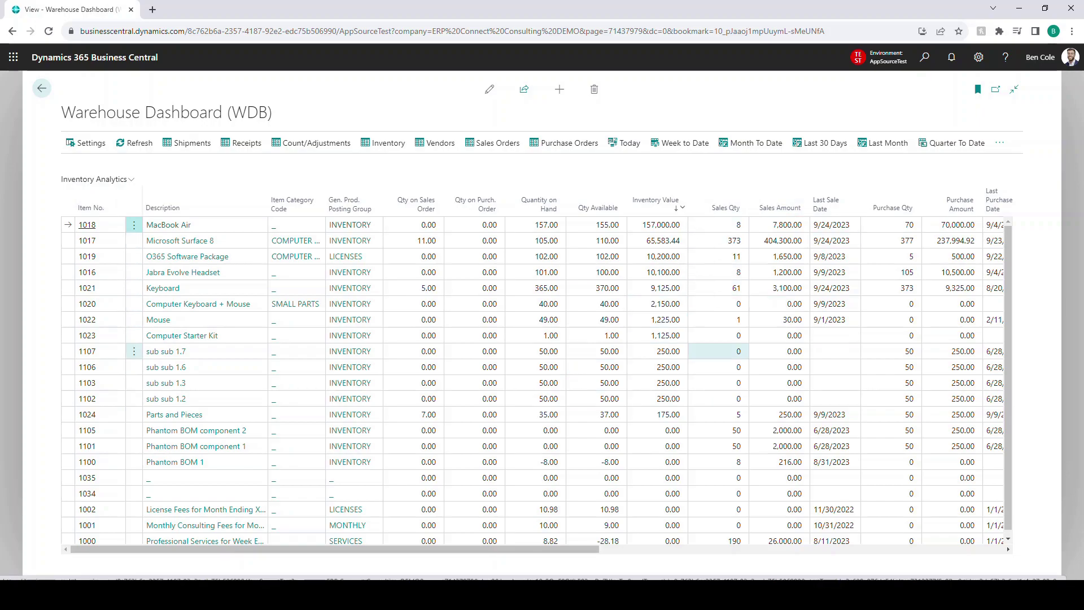
Sort the inventory items in descending order by Sales Qty, and again by Sales Amount.
{"action": "scroll", "coordinate": [542, 371], "scroll_direction": "right", "scroll_amount": 10}
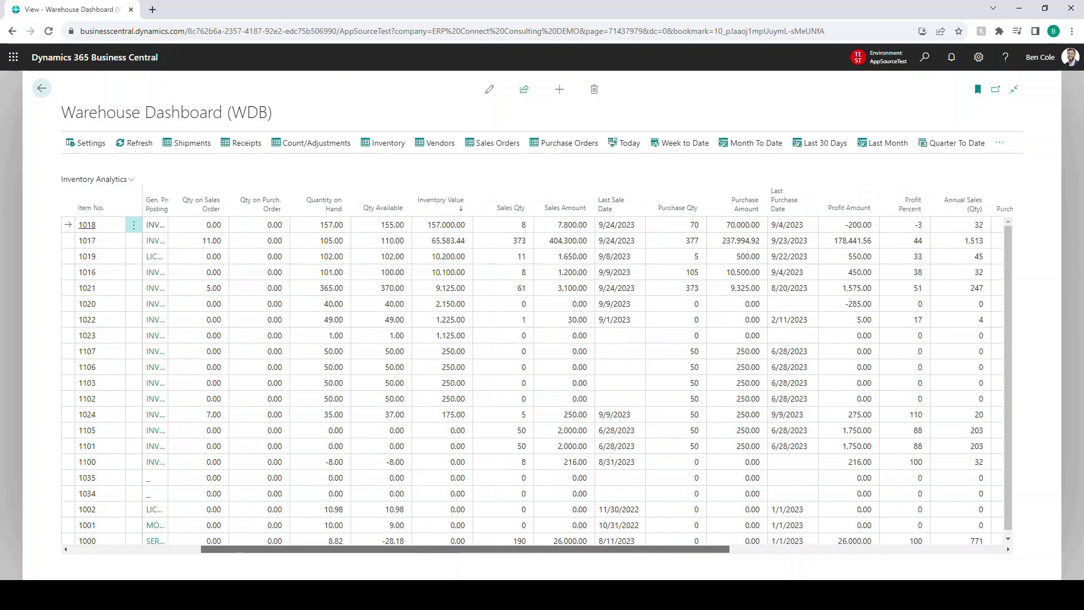
{"action": "scroll", "coordinate": [536, 372], "scroll_direction": "right", "scroll_amount": 4}
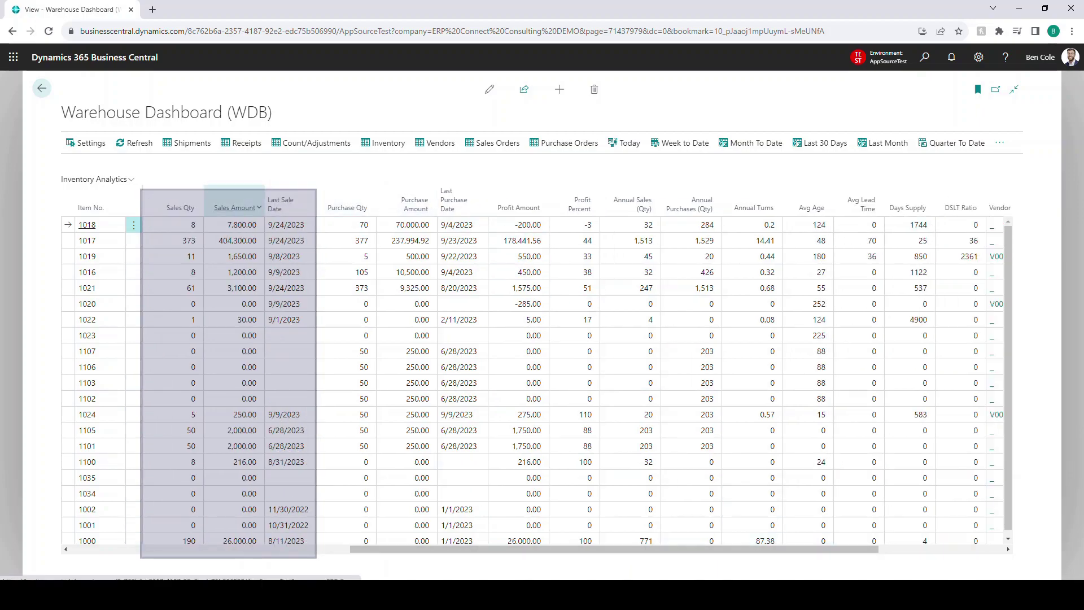
{"action": "left_click", "coordinate": [174, 207]}
{"action": "left_click", "coordinate": [174, 207]}
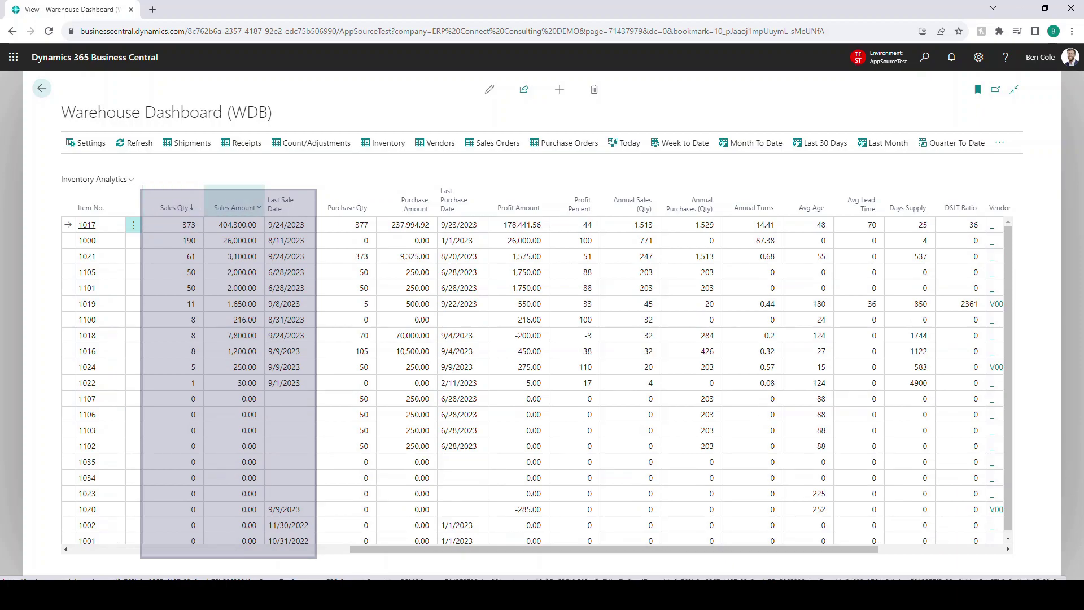
{"action": "left_click", "coordinate": [230, 207]}
{"action": "left_click", "coordinate": [230, 207]}
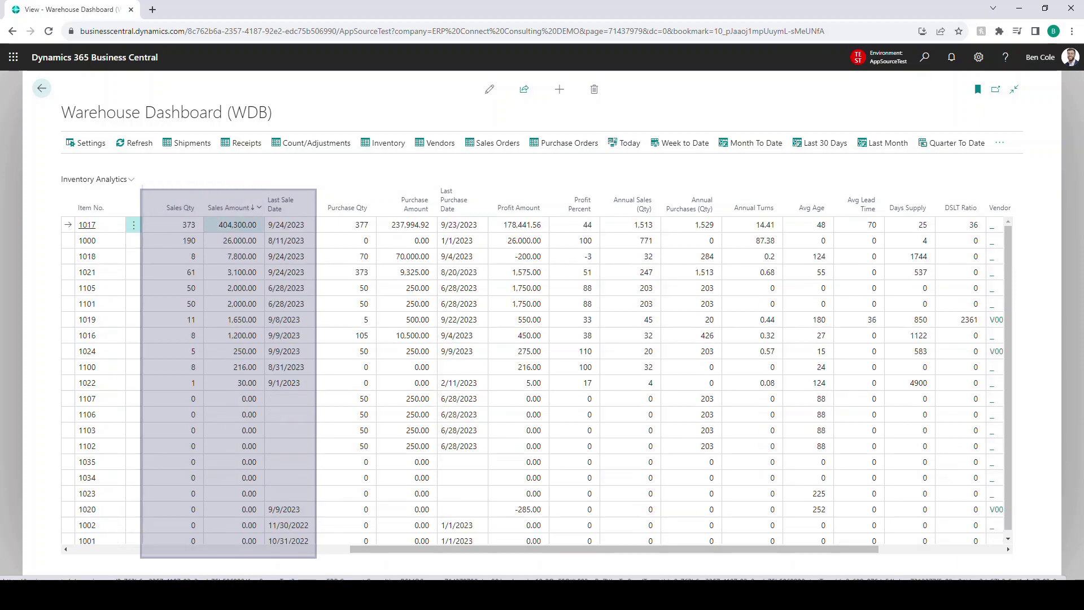
Sort the inventory items by Last Sale Date, newest first, and view the line actions for item 1021.
{"action": "left_click", "coordinate": [281, 204]}
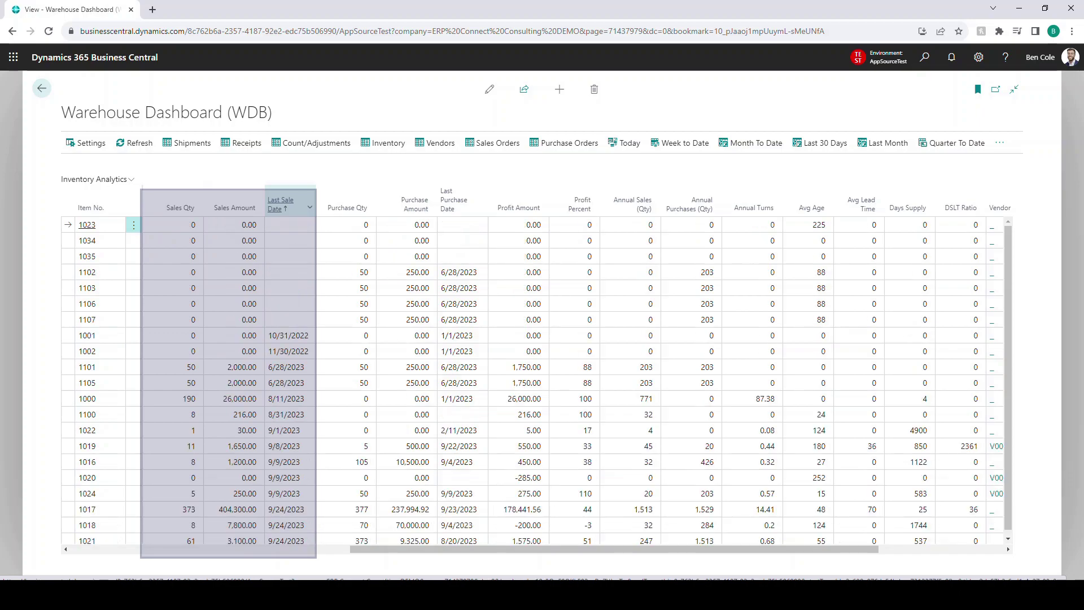
{"action": "left_click", "coordinate": [280, 204]}
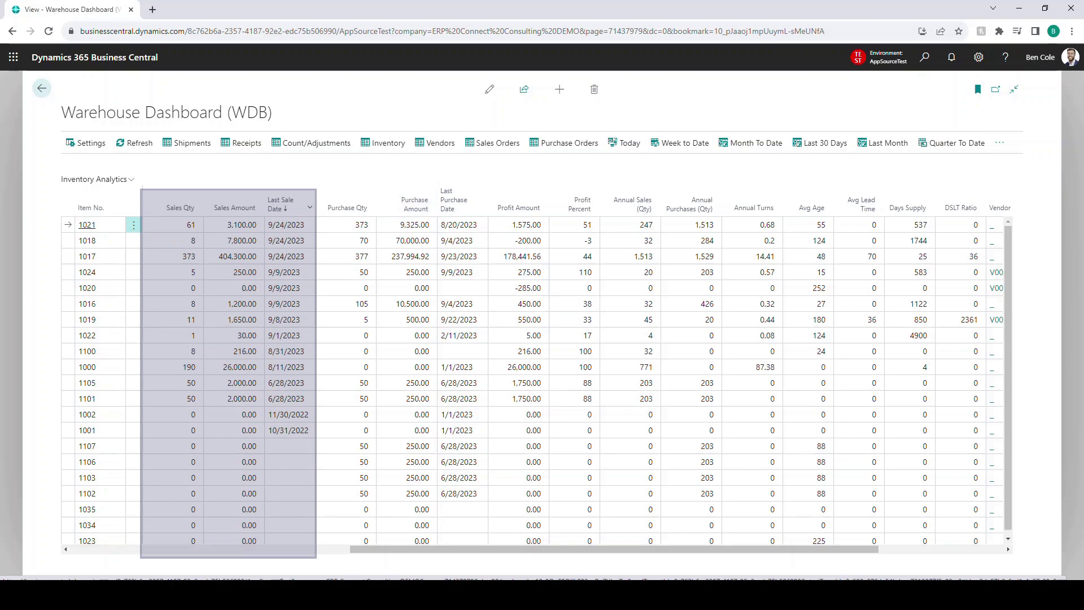
{"action": "left_click", "coordinate": [134, 224]}
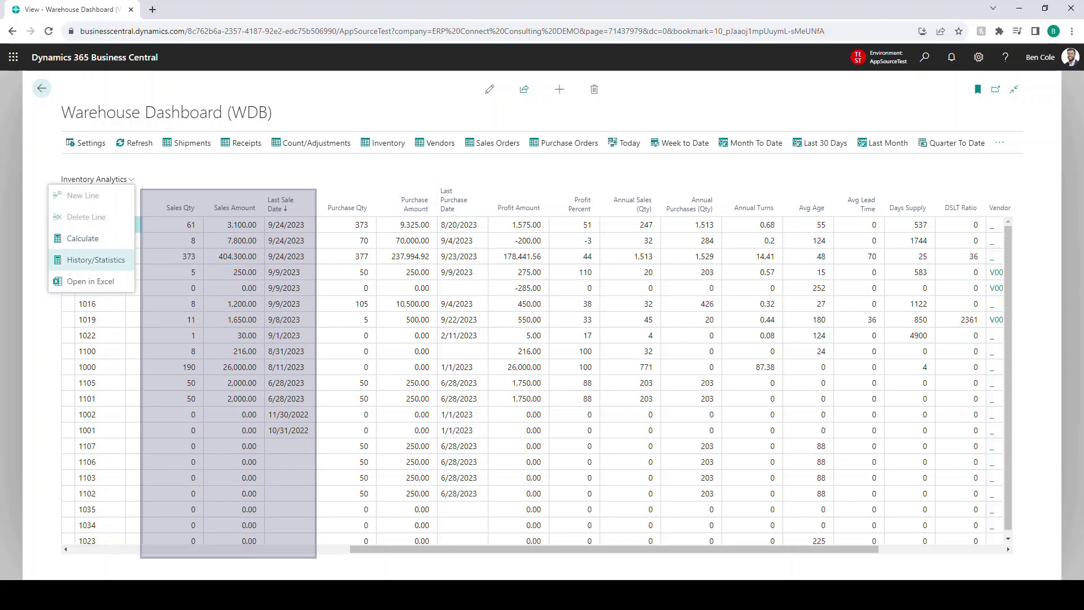
{"action": "key", "text": "Escape"}
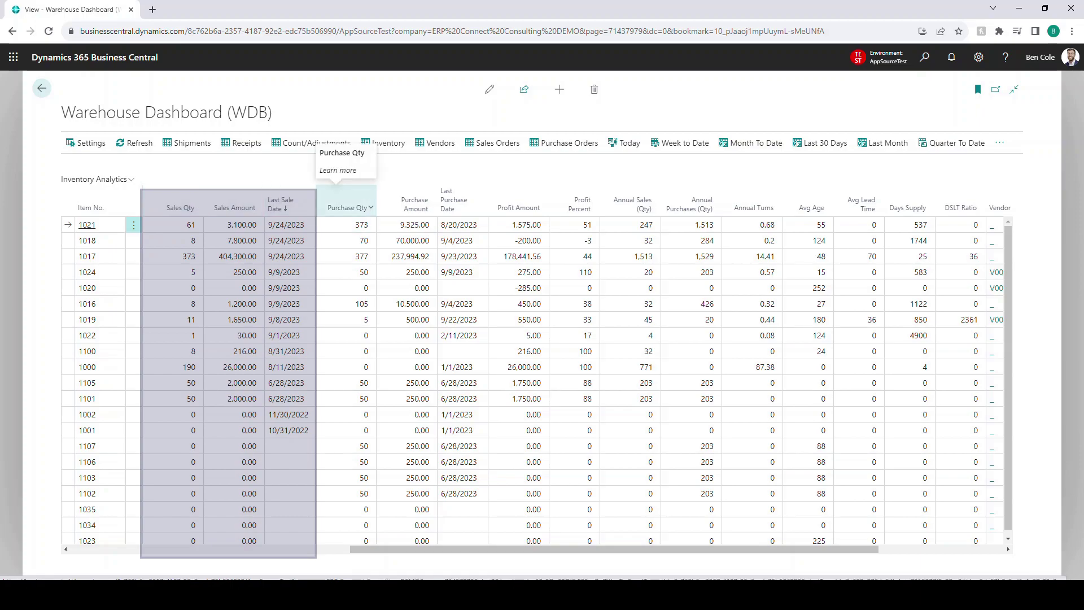
Sort the inventory items in descending order by Purchase Qty, and again by Profit Amount.
{"action": "left_click", "coordinate": [341, 207]}
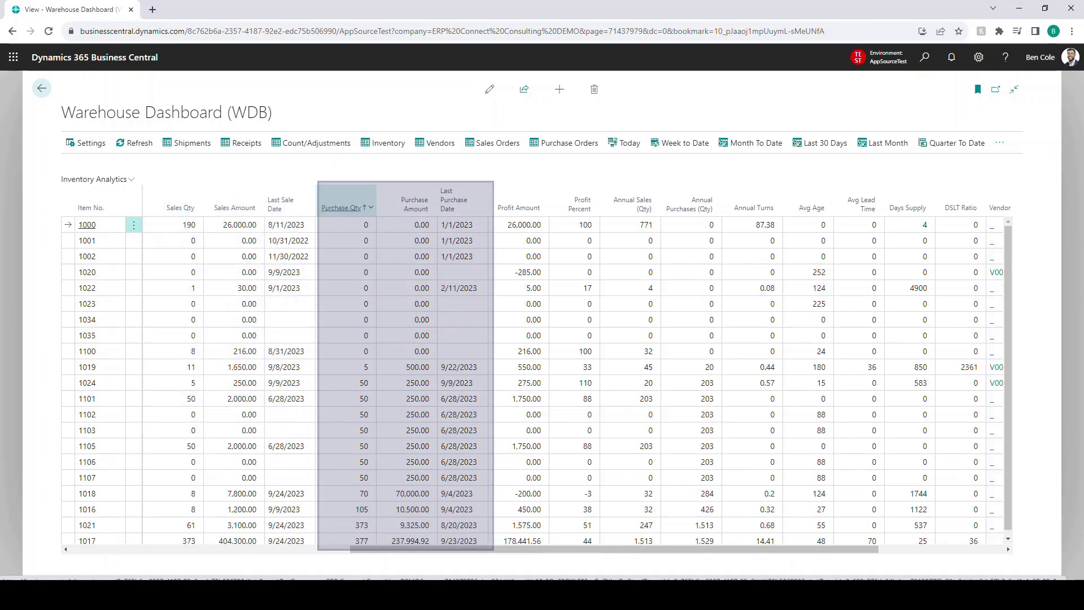
{"action": "left_click", "coordinate": [340, 207]}
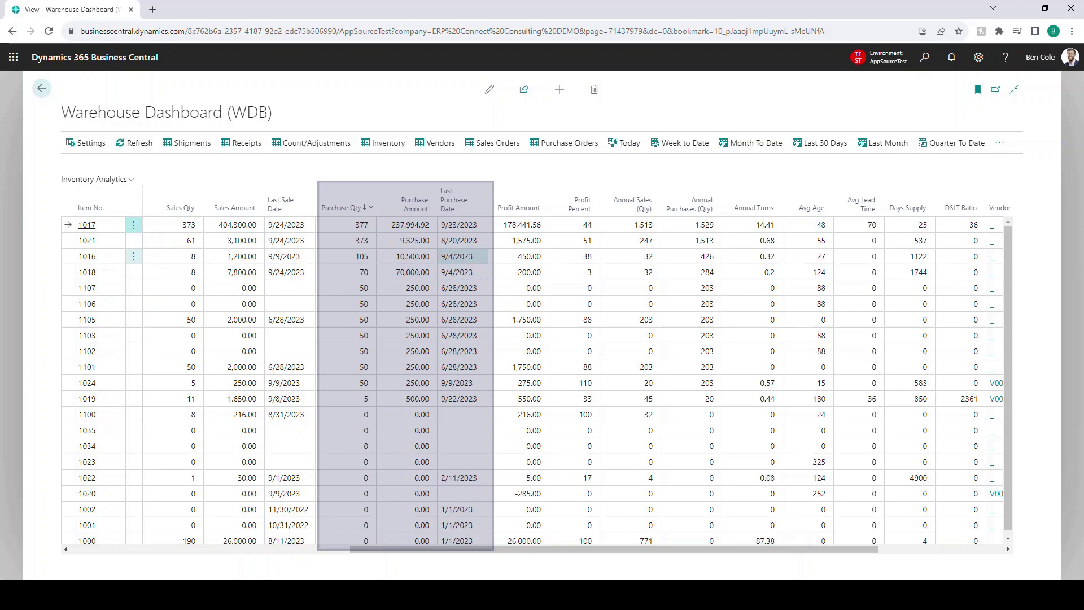
{"action": "left_click", "coordinate": [513, 208]}
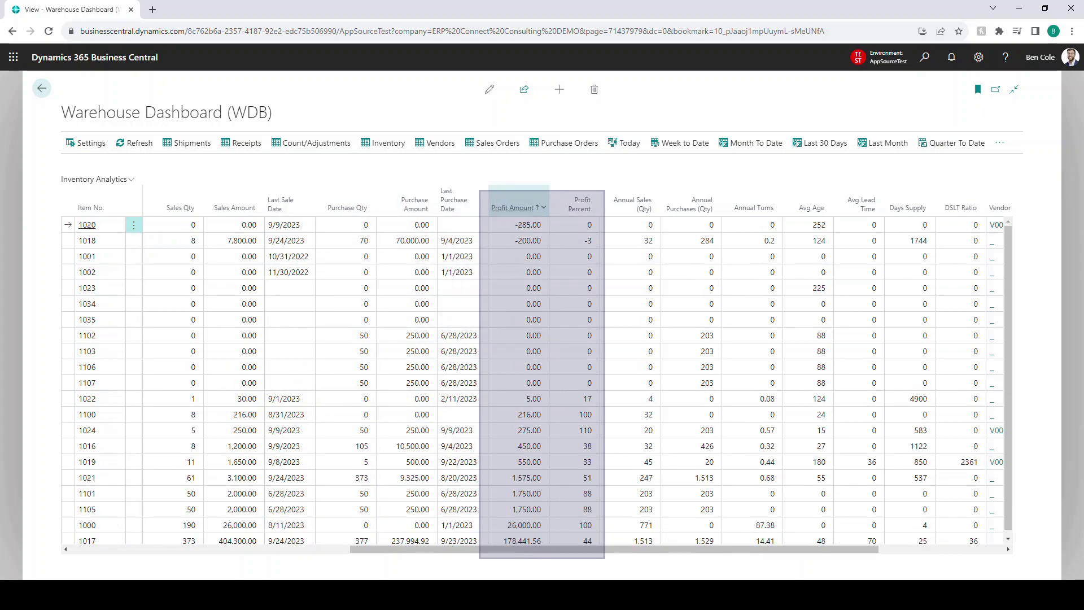
{"action": "left_click", "coordinate": [513, 208]}
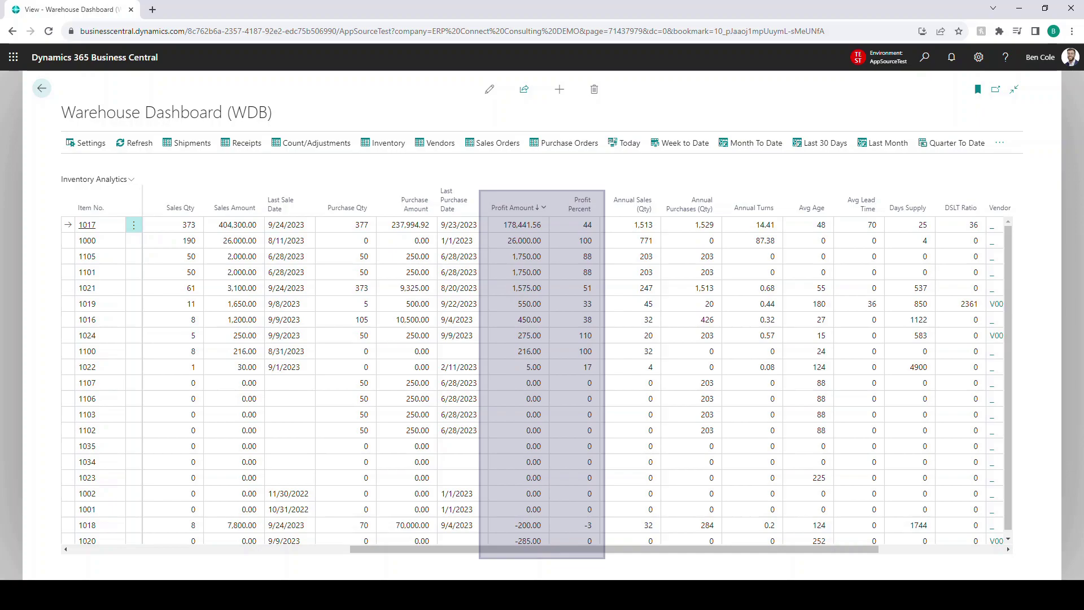
Sort the inventory items in descending order by Profit Percent, and again by Annual Sales (Qty).
{"action": "left_click", "coordinate": [578, 205]}
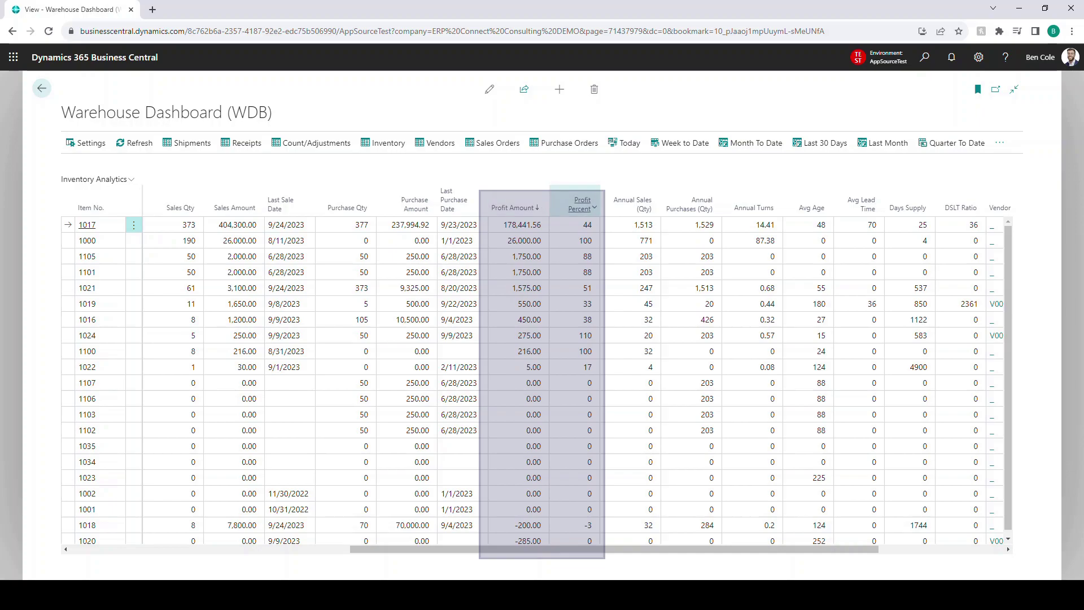
{"action": "left_click", "coordinate": [579, 205]}
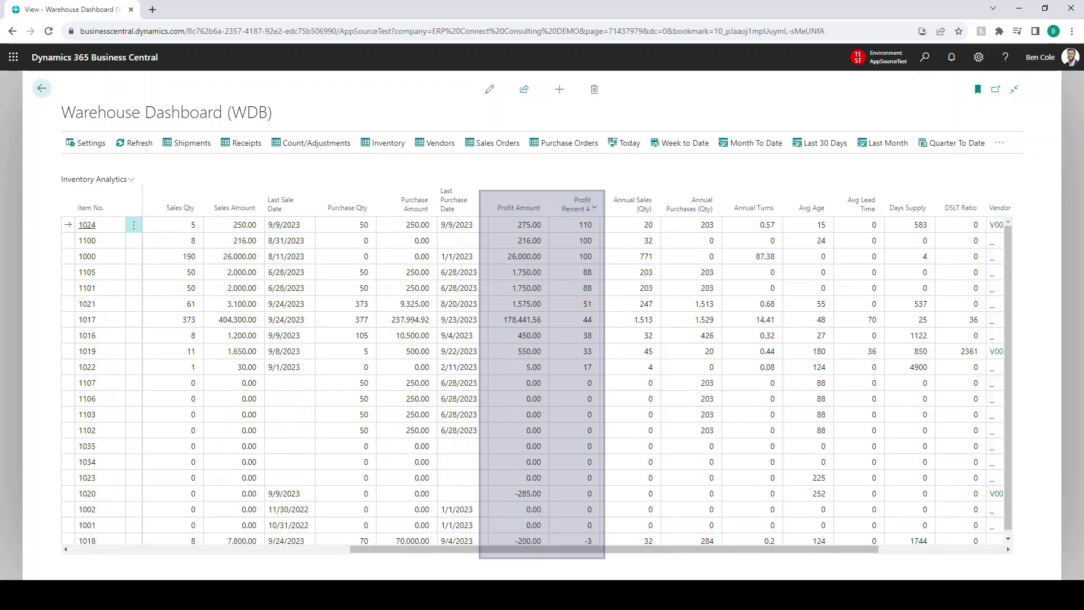
{"action": "scroll", "coordinate": [536, 378], "scroll_direction": "right", "scroll_amount": 5}
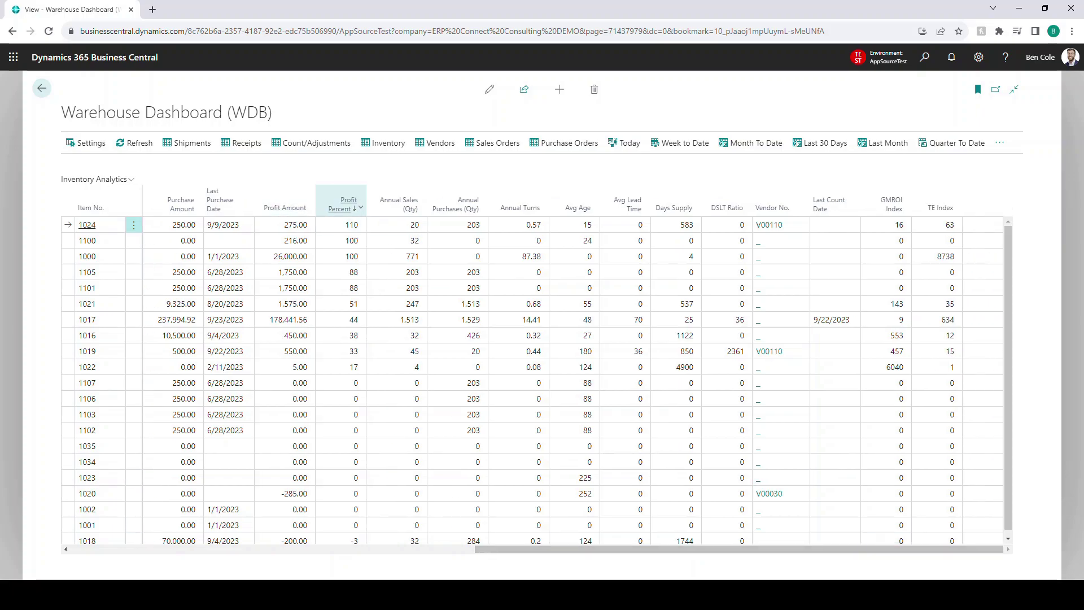
{"action": "left_click", "coordinate": [891, 204]}
{"action": "key", "text": "Escape"}
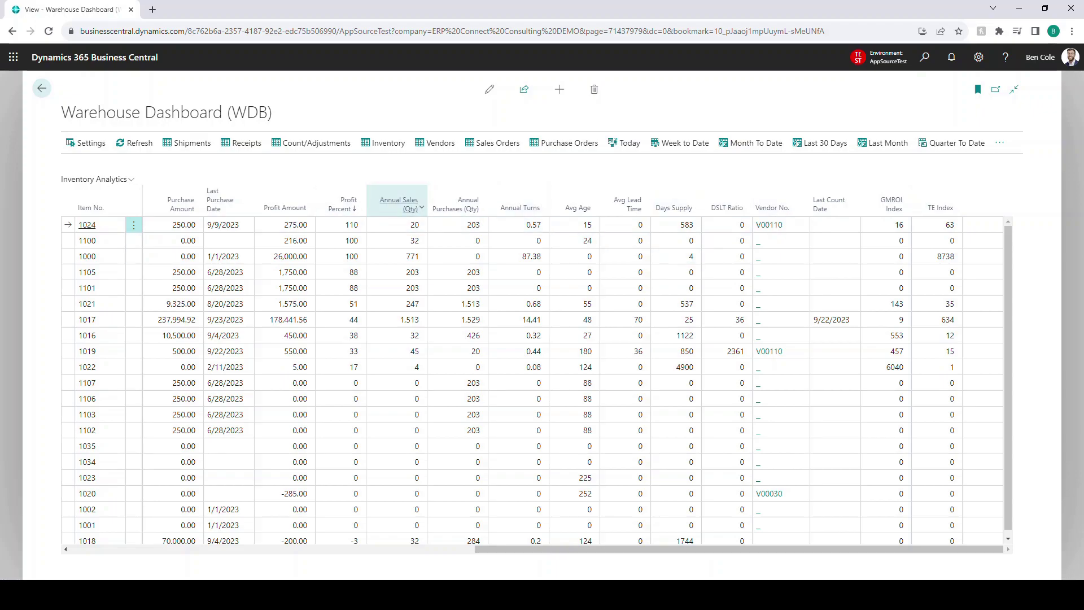
{"action": "left_click_drag", "start_coordinate": [398, 205], "coordinate": [395, 170]}
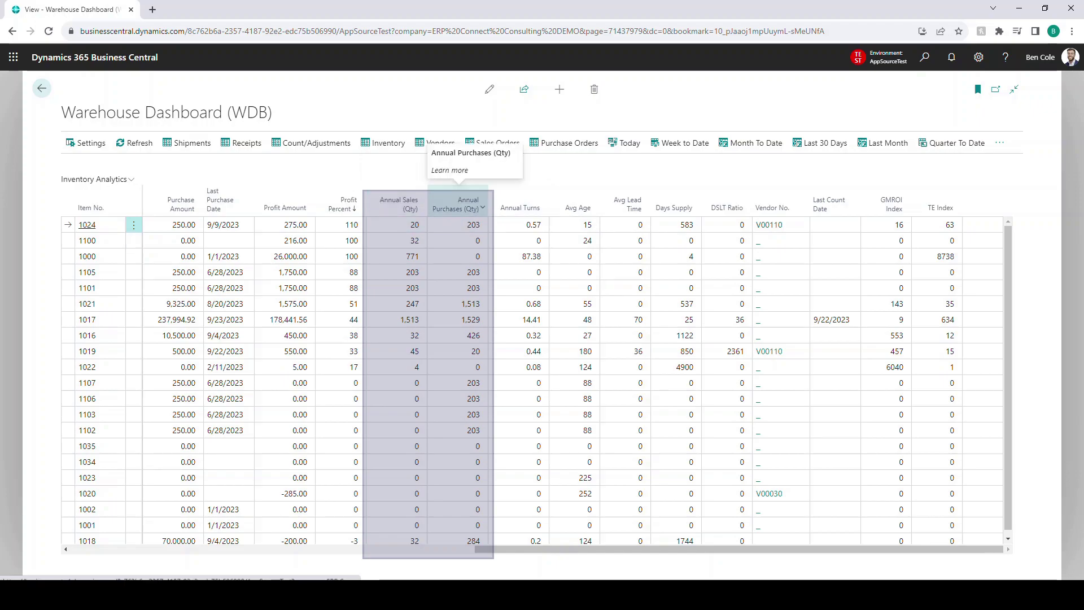
{"action": "left_click", "coordinate": [398, 204]}
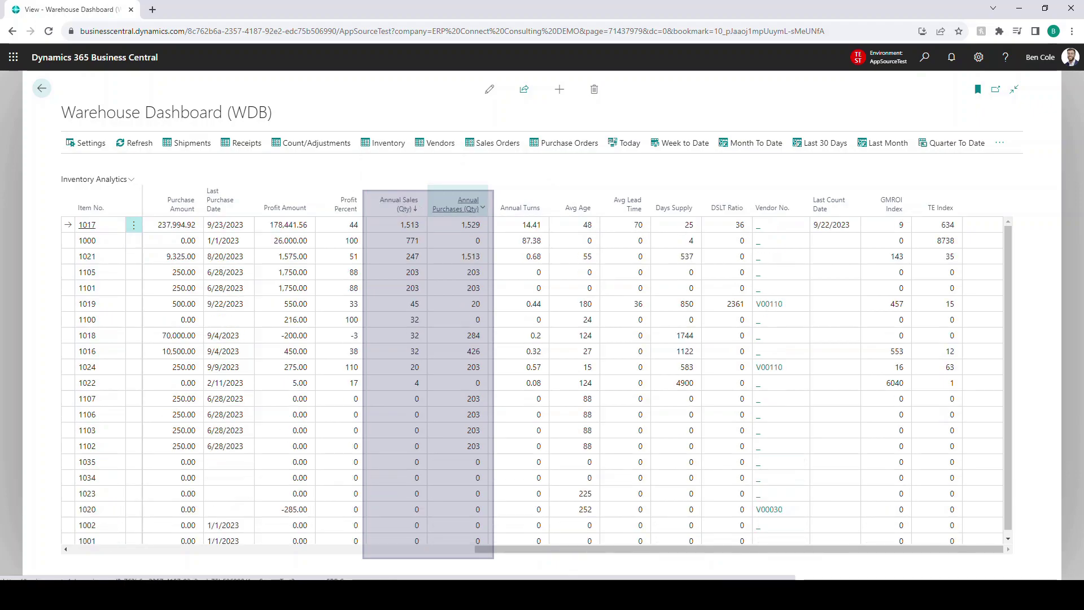
Sort the inventory items in descending order by Annual Turns, and again by Avg Age.
{"action": "left_click", "coordinate": [514, 207]}
{"action": "left_click", "coordinate": [514, 208]}
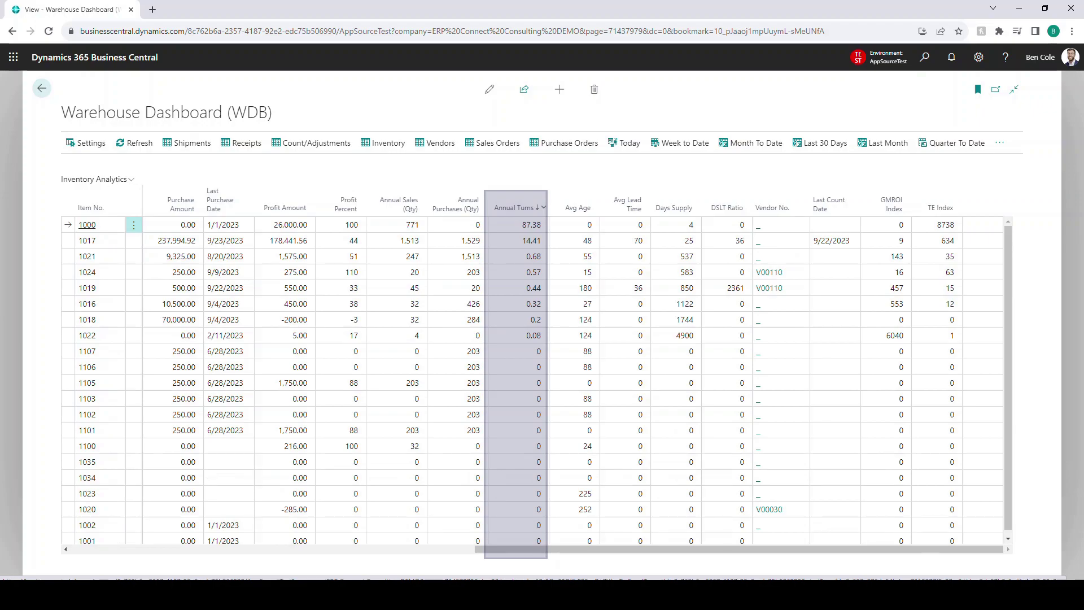
{"action": "left_click", "coordinate": [572, 208]}
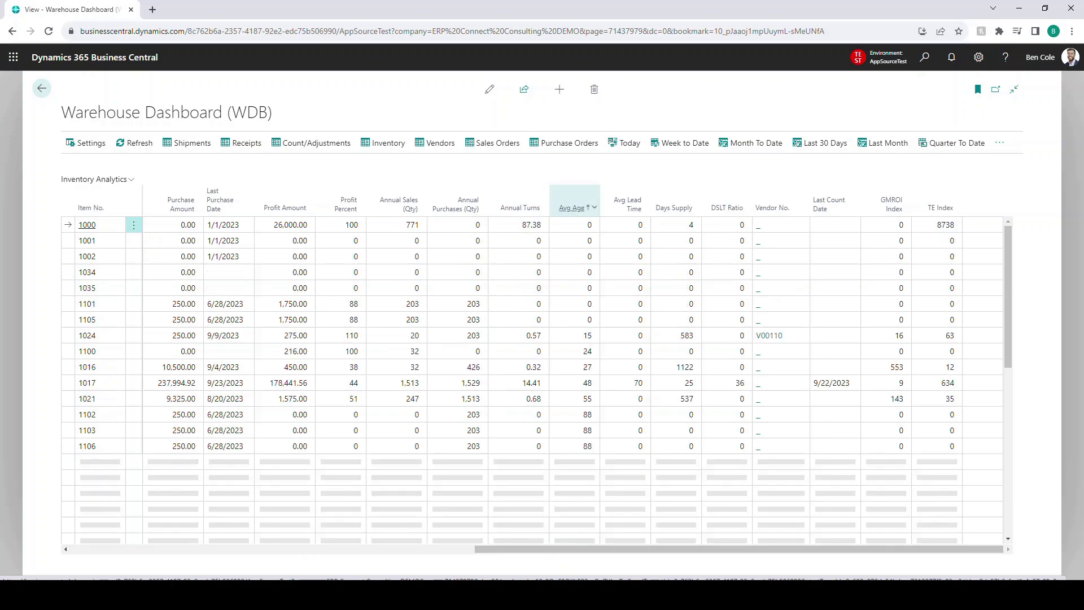
{"action": "left_click", "coordinate": [572, 208]}
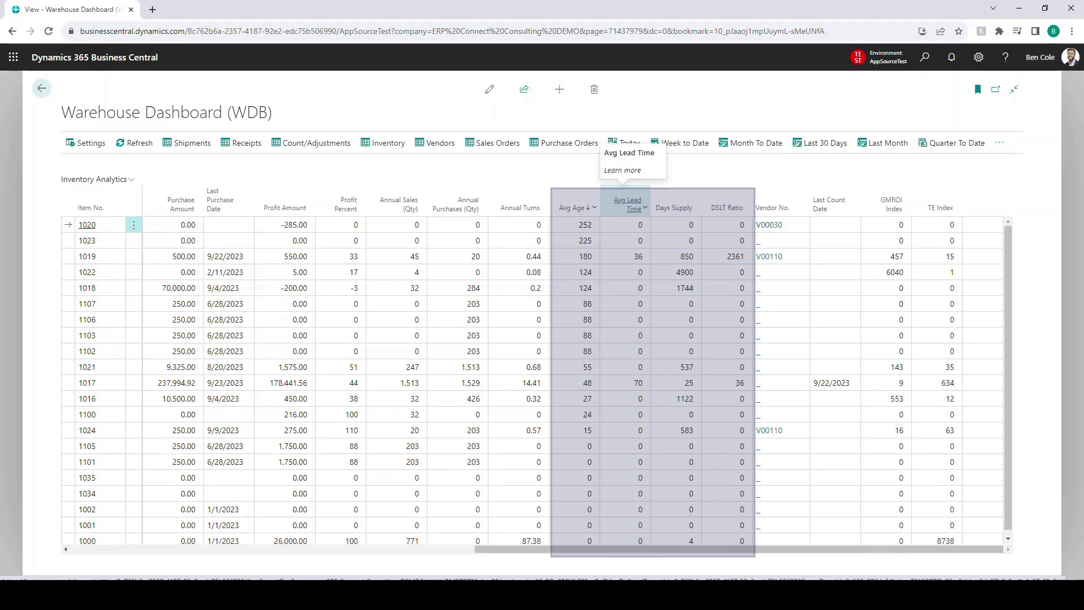
Sort the inventory items in descending order by Avg Lead Time, and again by Days Supply.
{"action": "left_click", "coordinate": [628, 204]}
{"action": "left_click", "coordinate": [627, 205]}
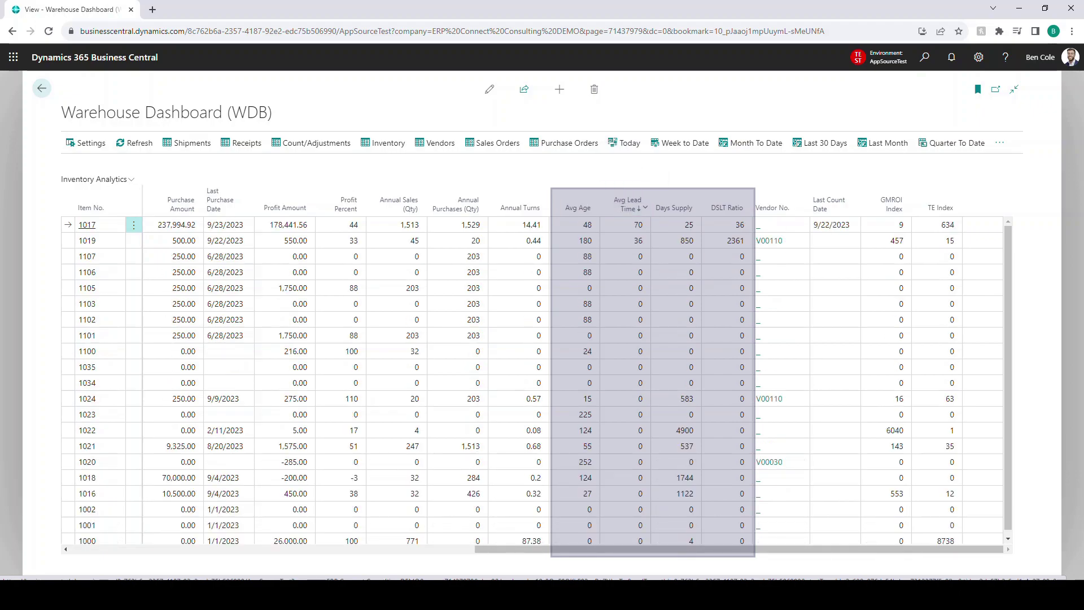
{"action": "left_click", "coordinate": [673, 204]}
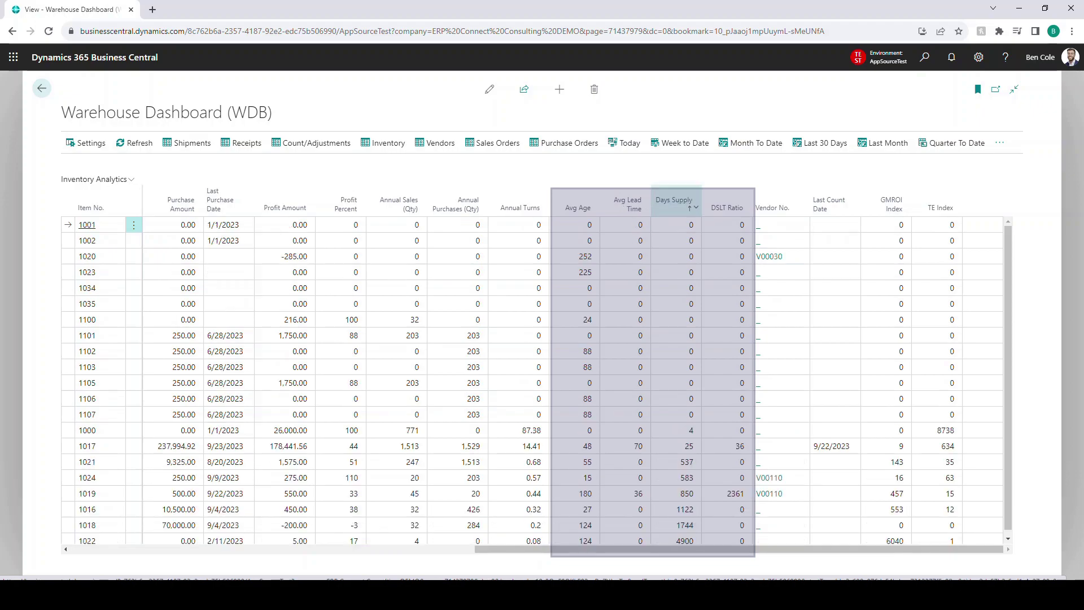
{"action": "left_click", "coordinate": [674, 205]}
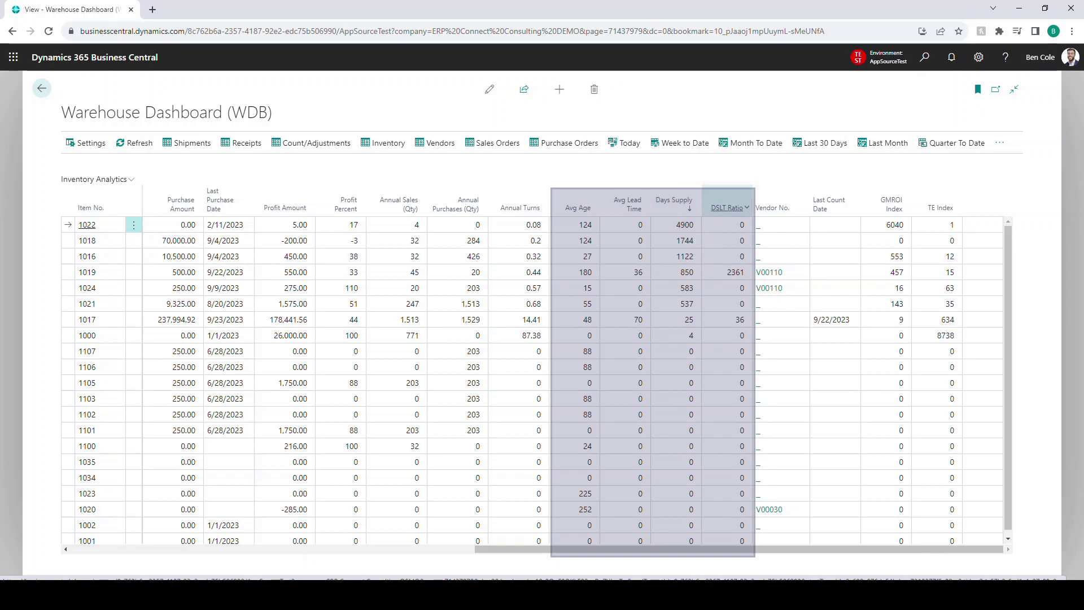
Sort the inventory items in descending order by DSLT Ratio, and again by Vendor No.
{"action": "left_click", "coordinate": [727, 208]}
{"action": "left_click", "coordinate": [727, 208]}
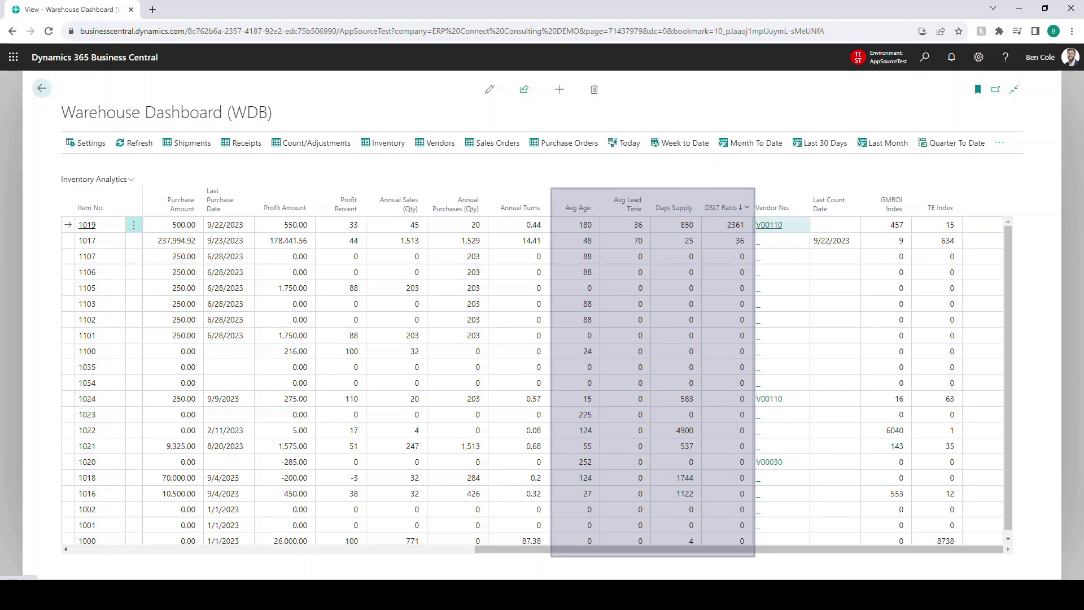
{"action": "left_click", "coordinate": [772, 208]}
{"action": "left_click", "coordinate": [772, 208]}
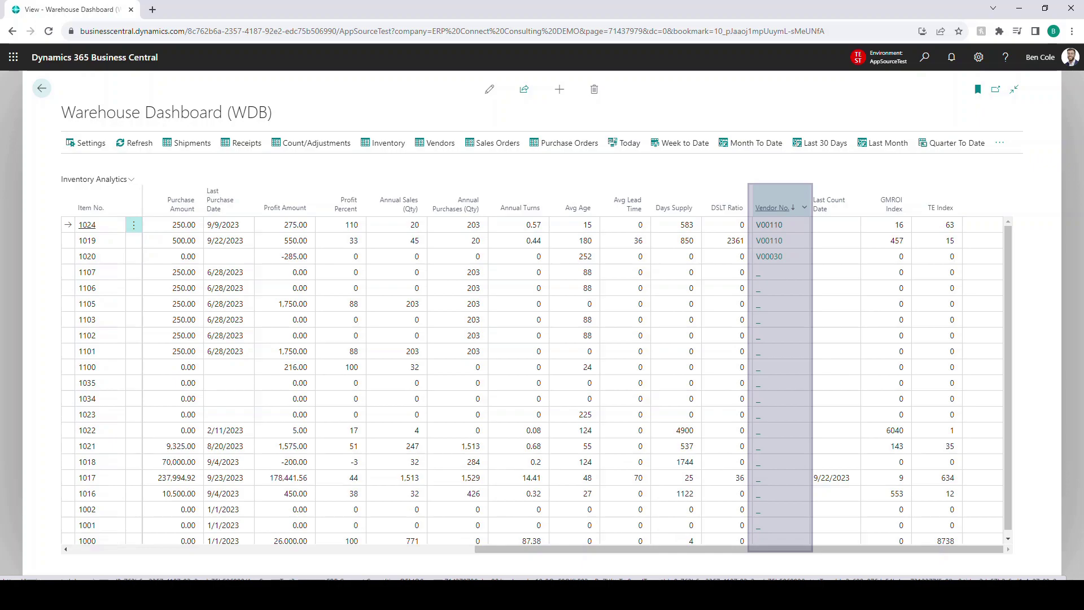
Sort the inventory items in descending order by Last Count Date, and again by TE Index.
{"action": "left_click", "coordinate": [829, 204]}
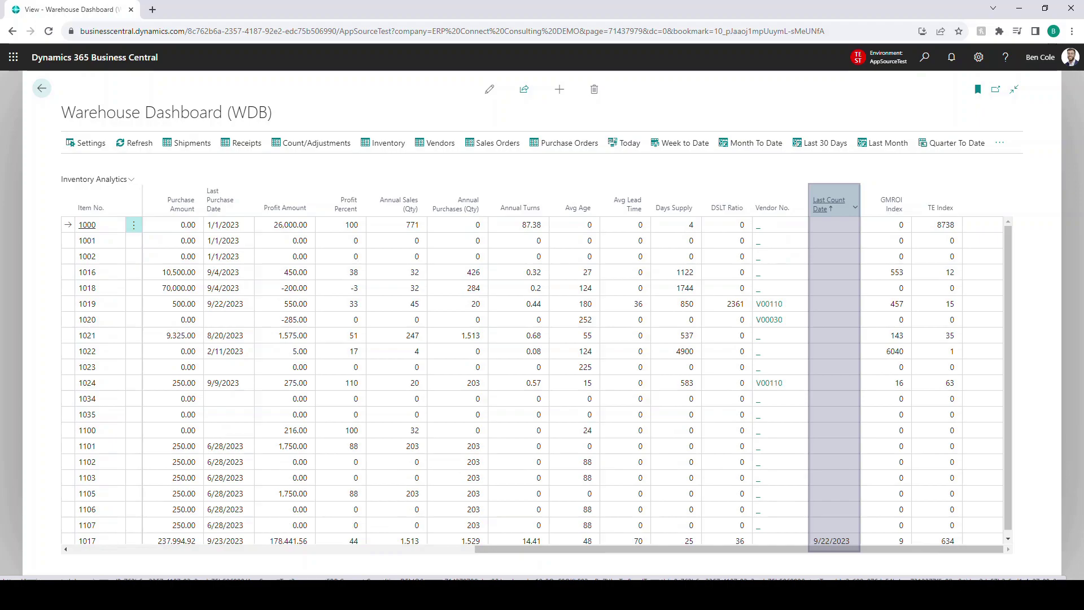
{"action": "left_click", "coordinate": [829, 204]}
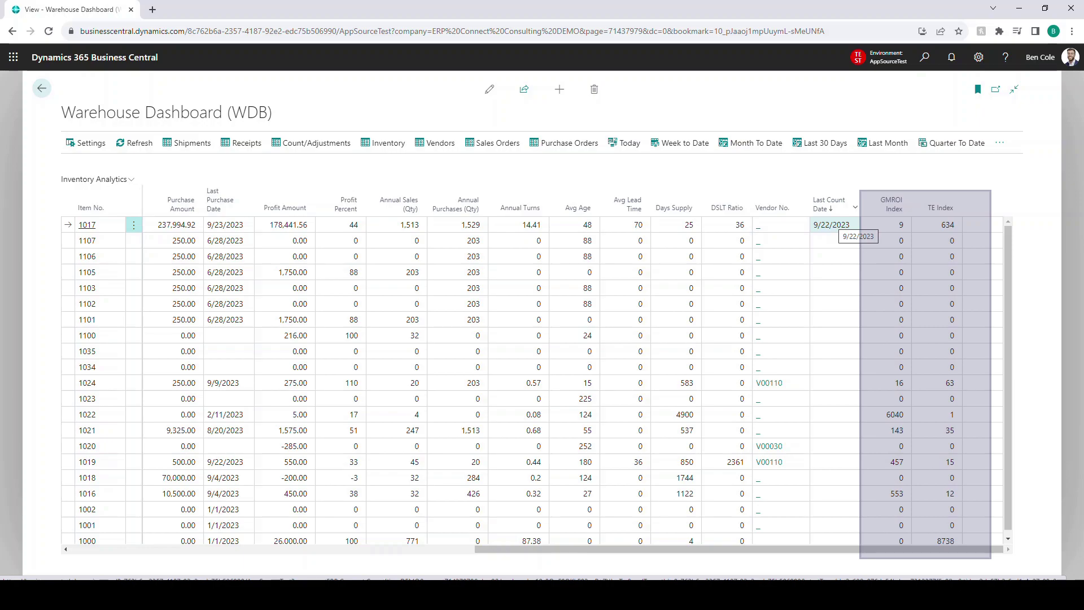
{"action": "left_click", "coordinate": [934, 208]}
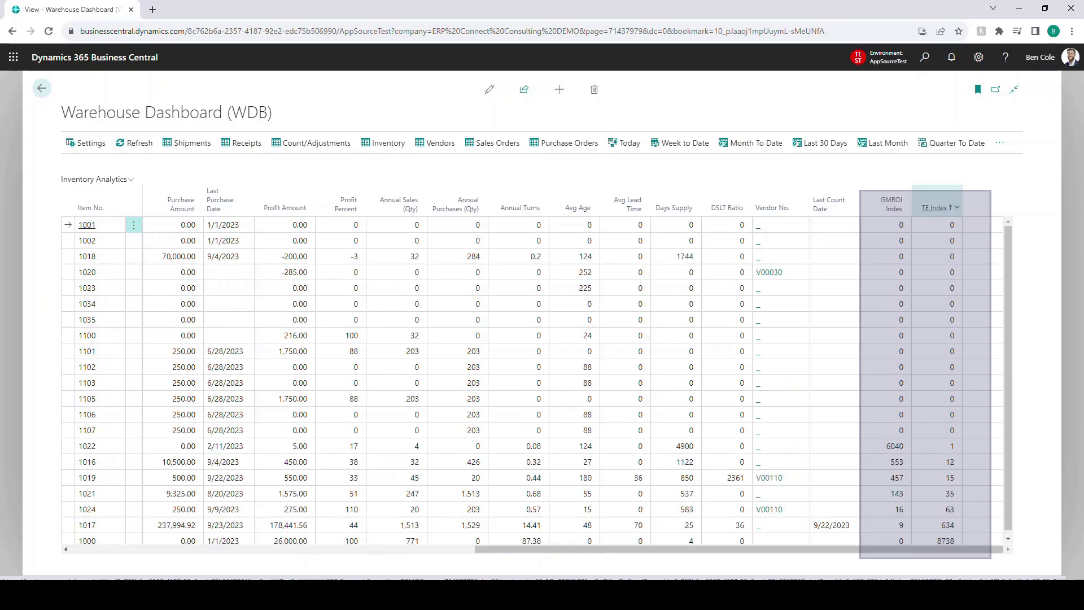
{"action": "left_click", "coordinate": [934, 208]}
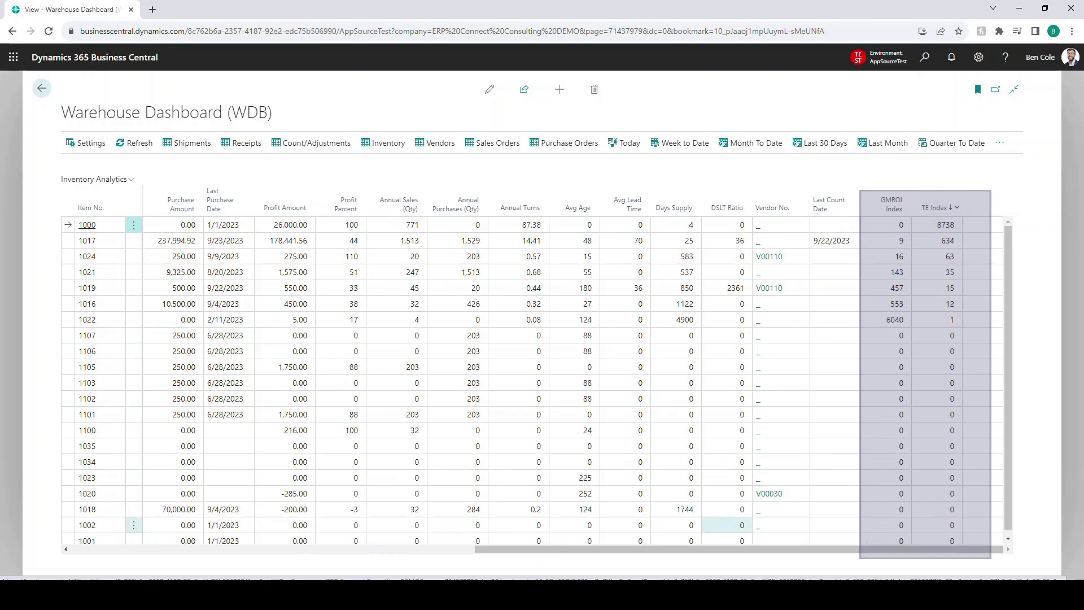
{"action": "scroll", "coordinate": [536, 372], "scroll_direction": "left", "scroll_amount": 10}
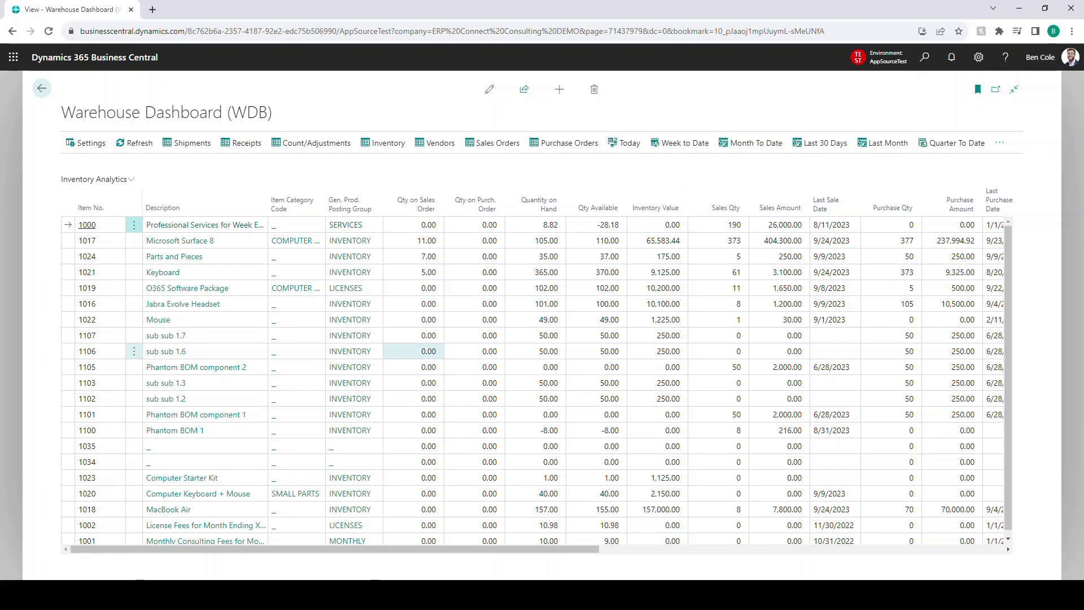
{"action": "scroll", "coordinate": [937, 240], "scroll_direction": "right", "scroll_amount": 10}
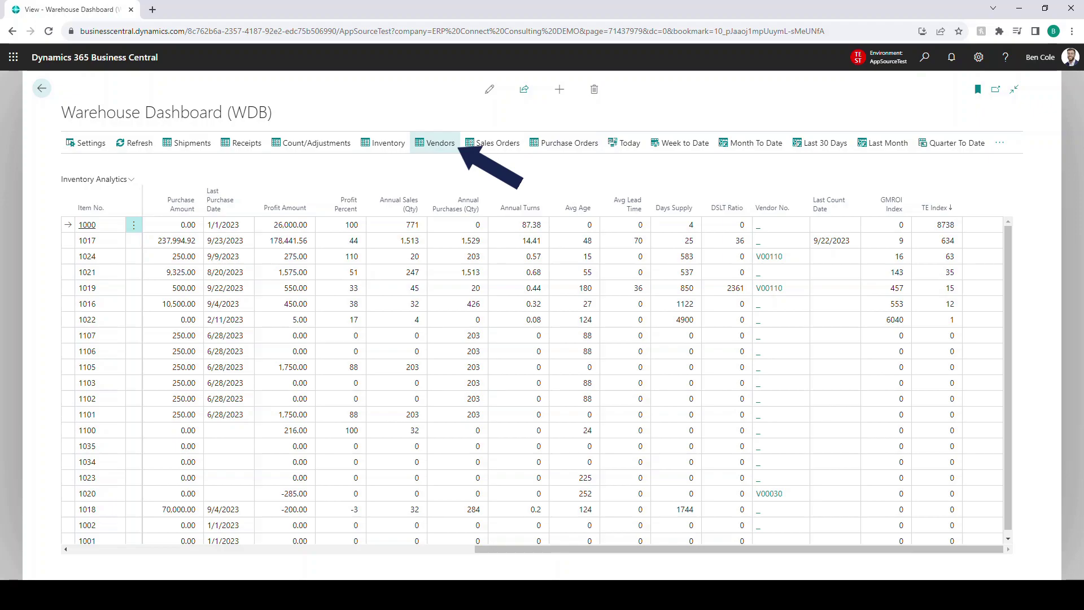
Switch to the vendor analytics and sort the vendors in descending order by Performance Score.
{"action": "left_click", "coordinate": [436, 143]}
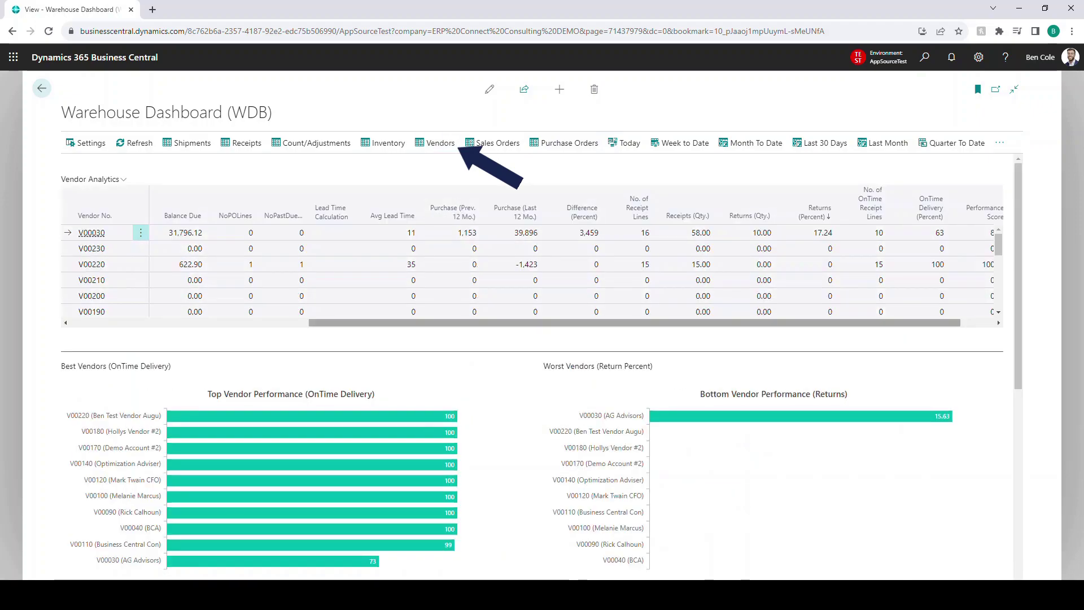
{"action": "scroll", "coordinate": [531, 271], "scroll_direction": "left", "scroll_amount": 10}
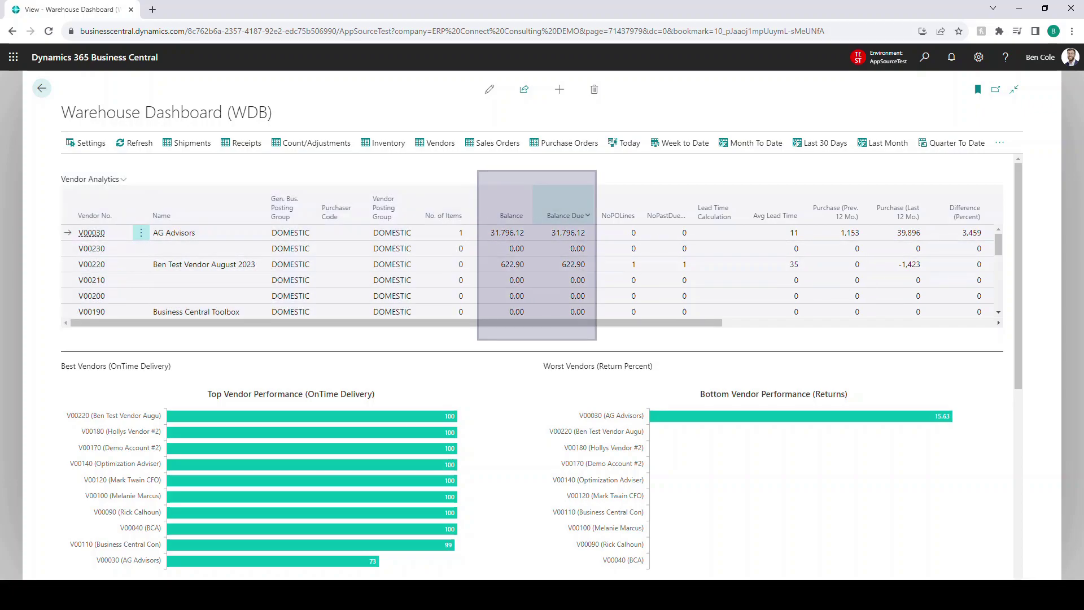
{"action": "scroll", "coordinate": [531, 271], "scroll_direction": "right", "scroll_amount": 3}
{"action": "scroll", "coordinate": [531, 271], "scroll_direction": "right", "scroll_amount": 1}
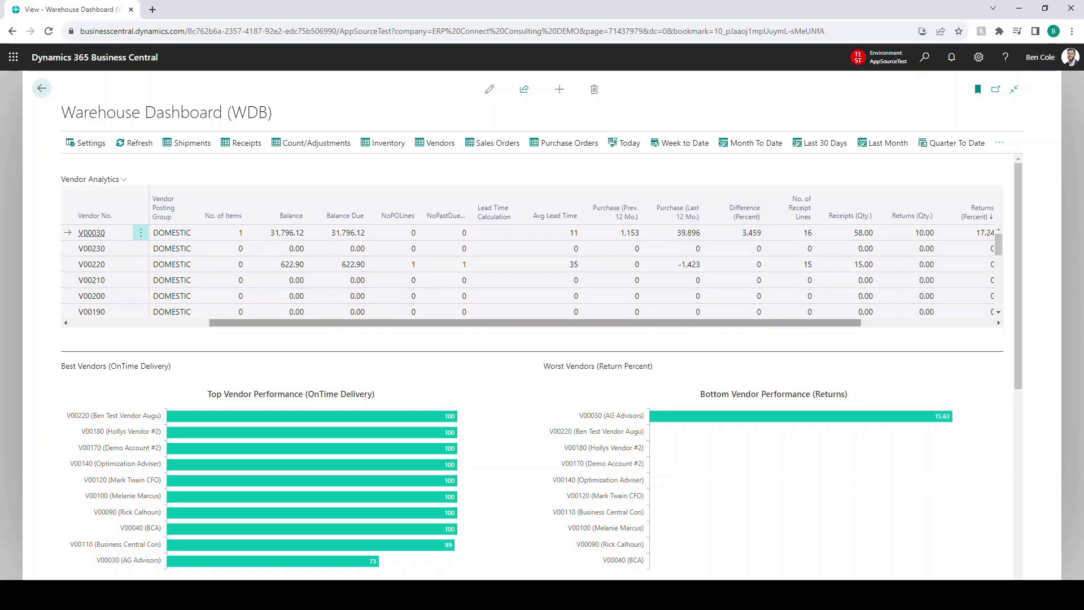
{"action": "scroll", "coordinate": [455, 208], "scroll_direction": "right", "scroll_amount": 5}
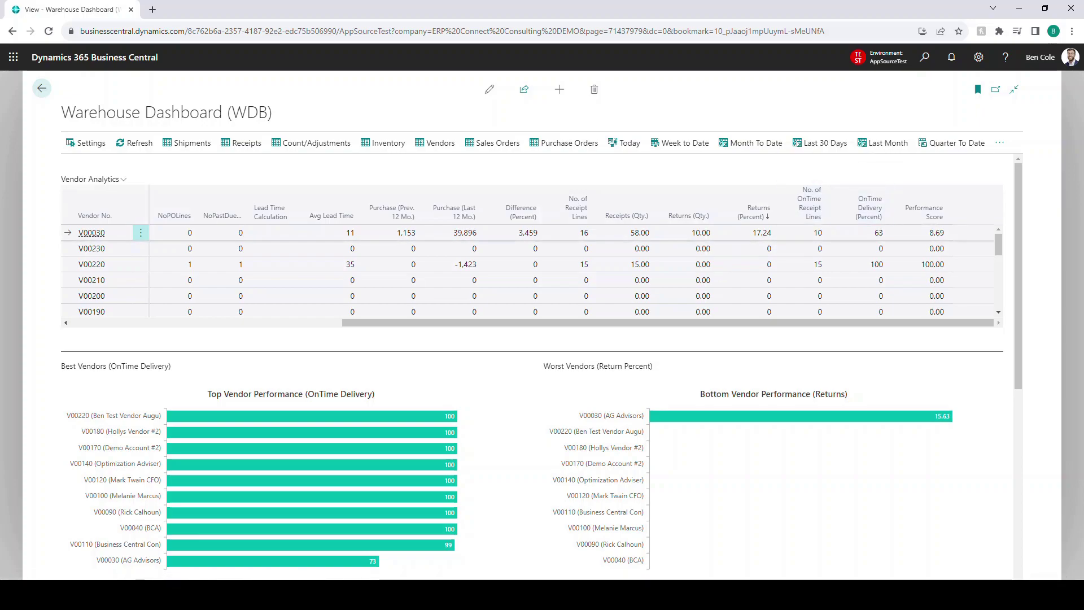
{"action": "left_click", "coordinate": [923, 208]}
{"action": "left_click", "coordinate": [923, 208]}
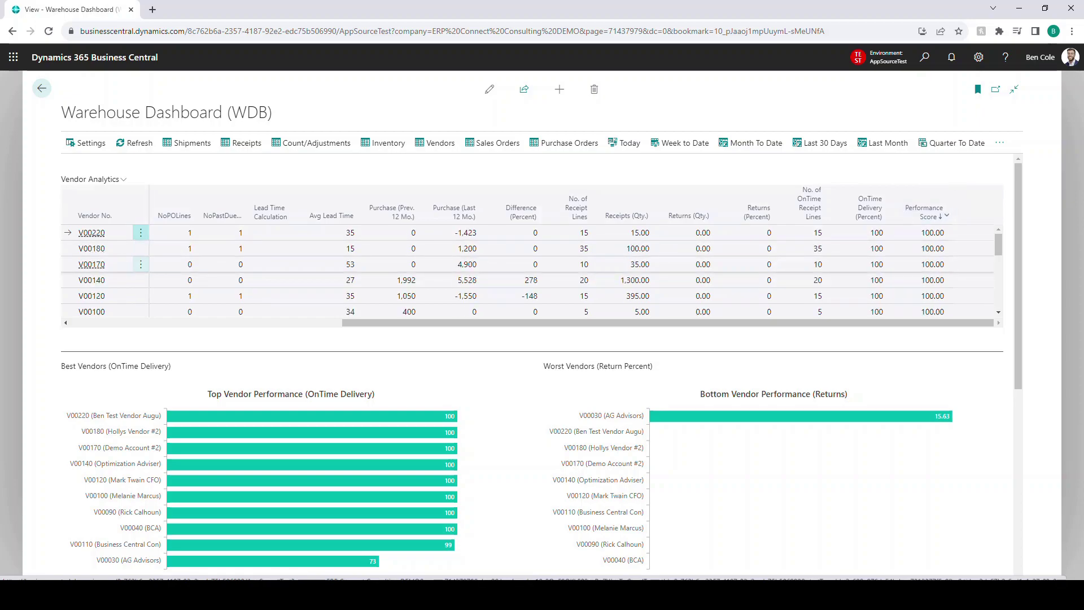
{"action": "scroll", "coordinate": [949, 416], "scroll_direction": "down", "scroll_amount": 3}
{"action": "scroll", "coordinate": [948, 416], "scroll_direction": "up", "scroll_amount": 3}
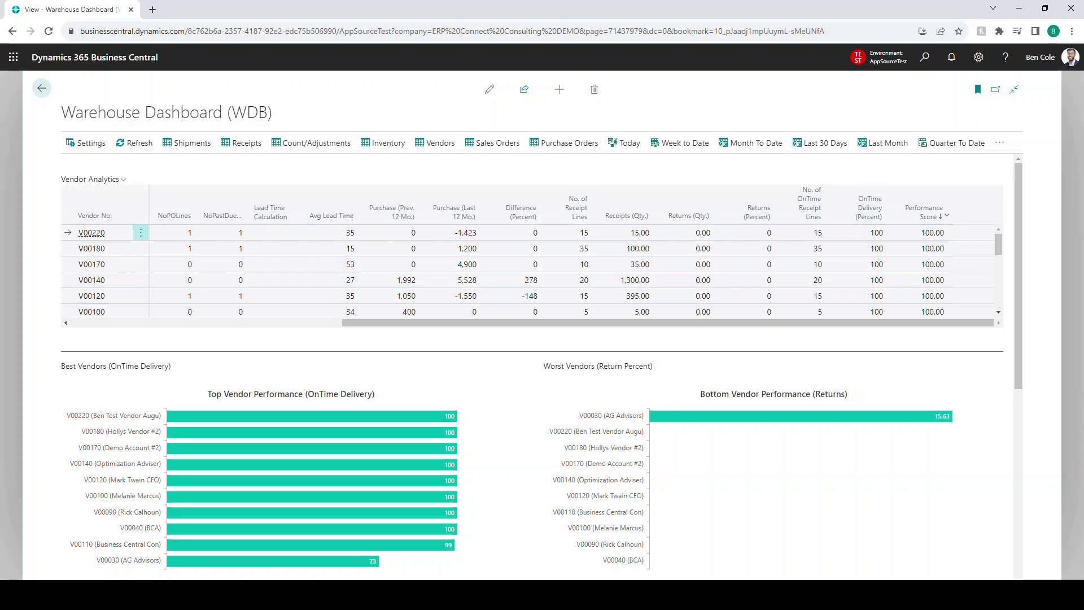
Examine the best and worst vendor charts for on-time delivery, return percent and performance score.
{"action": "scroll", "coordinate": [454, 303], "scroll_direction": "down", "scroll_amount": 2}
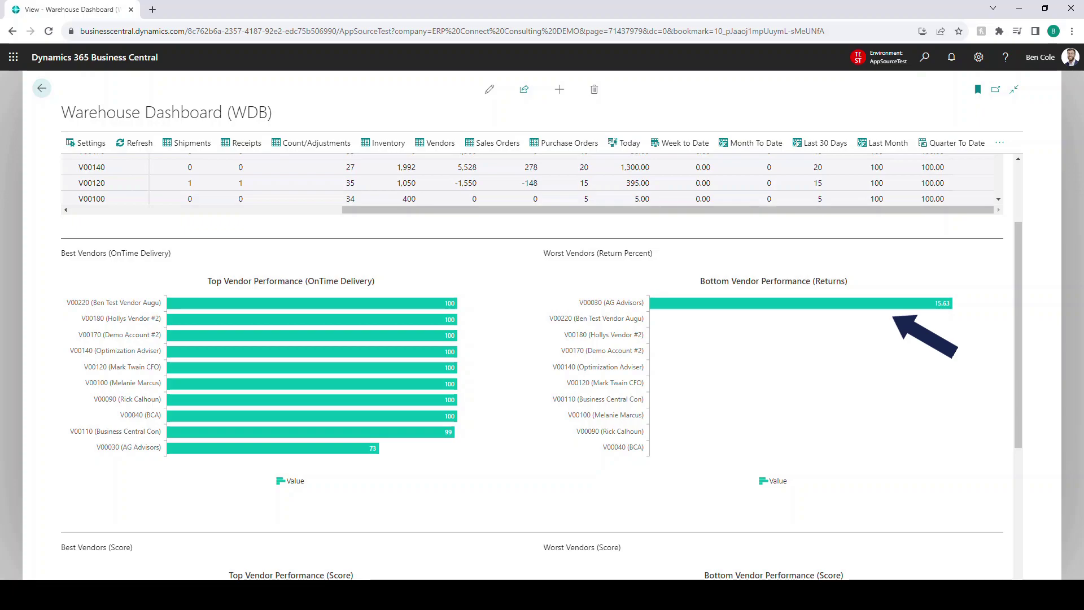
{"action": "scroll", "coordinate": [533, 366], "scroll_direction": "down", "scroll_amount": 2}
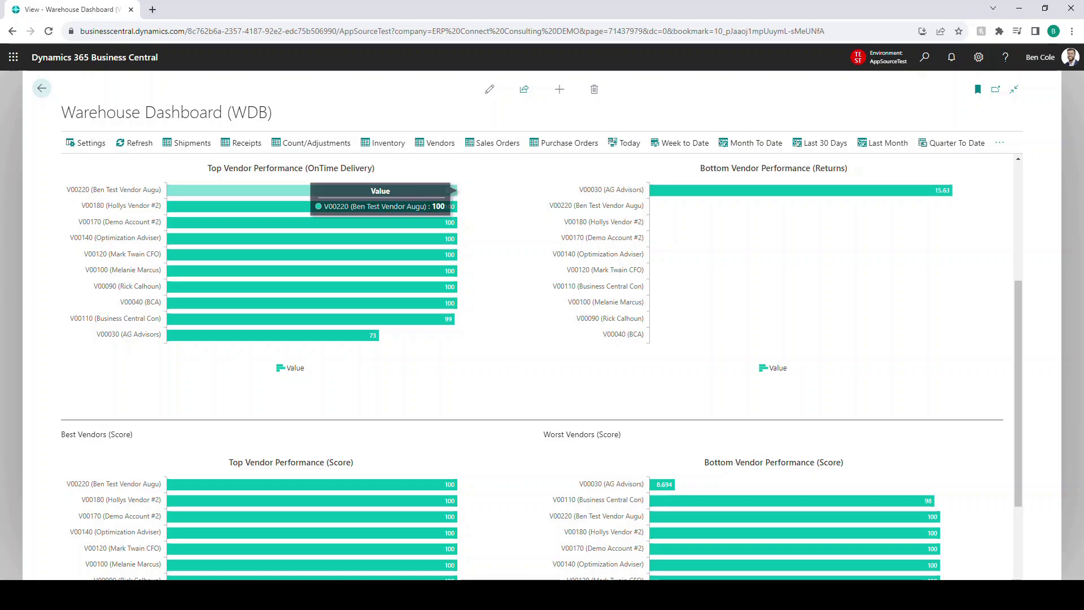
{"action": "scroll", "coordinate": [533, 367], "scroll_direction": "down", "scroll_amount": 3}
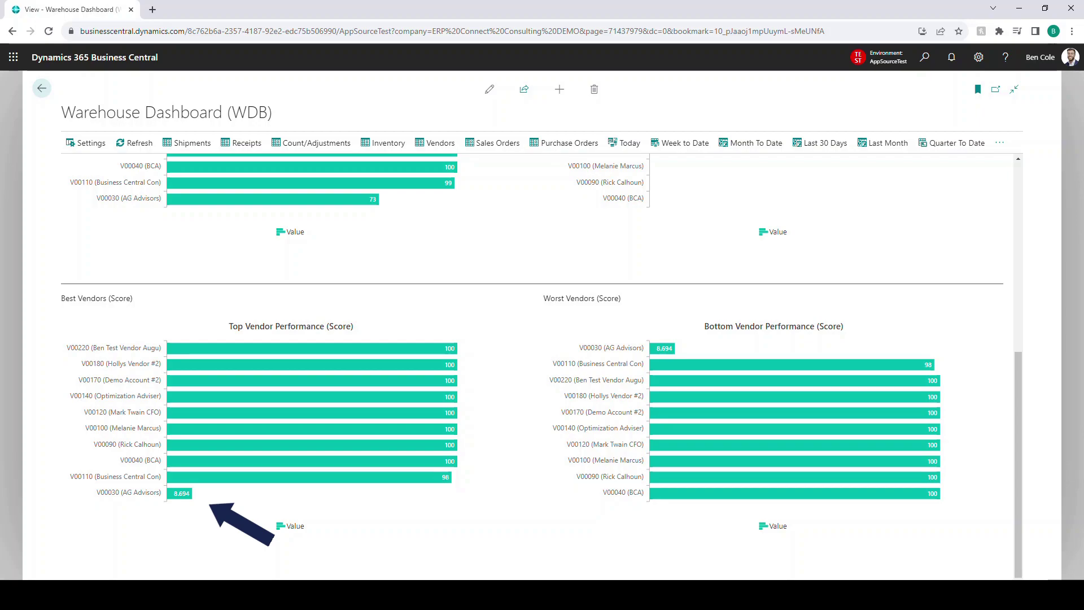
{"action": "mouse_move", "coordinate": [875, 364]}
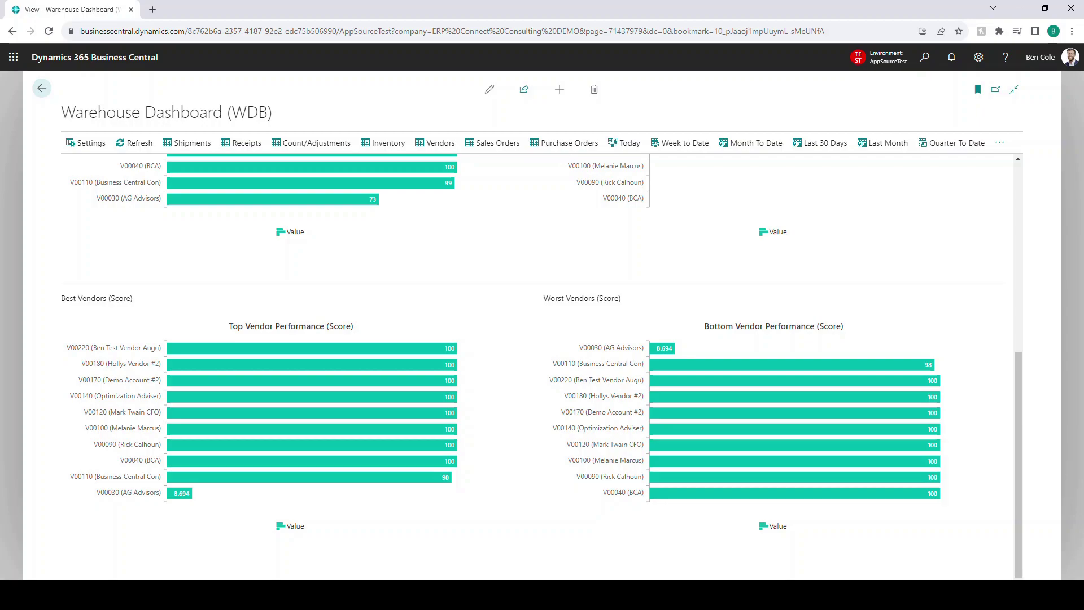
Show the sales order view and examine the open order lines by dimension and the Sales Order Dashboard columns.
{"action": "left_click", "coordinate": [523, 146]}
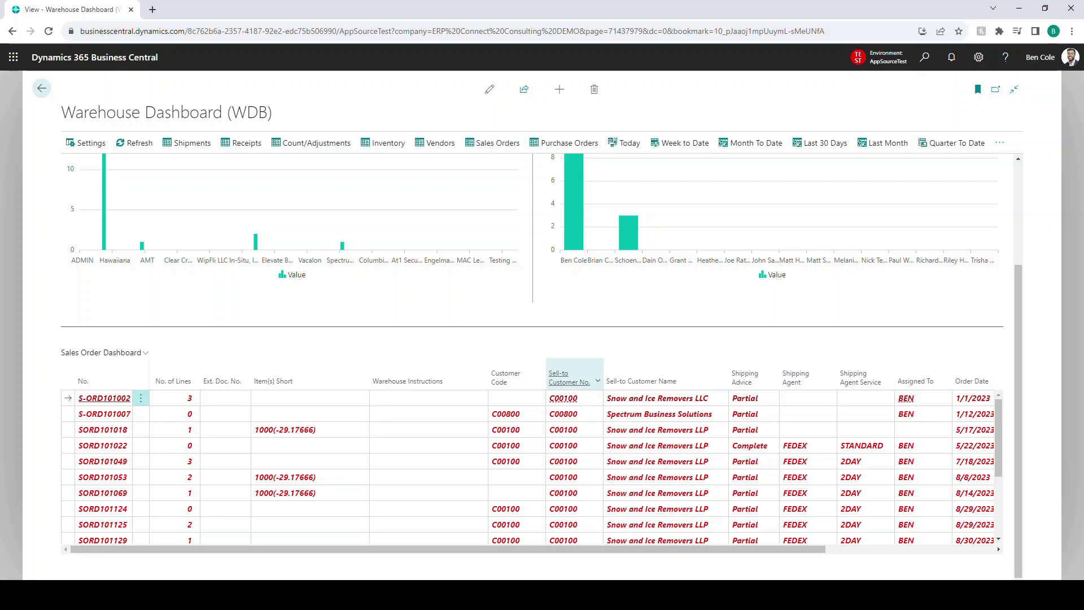
{"action": "scroll", "coordinate": [532, 367], "scroll_direction": "up", "scroll_amount": 3}
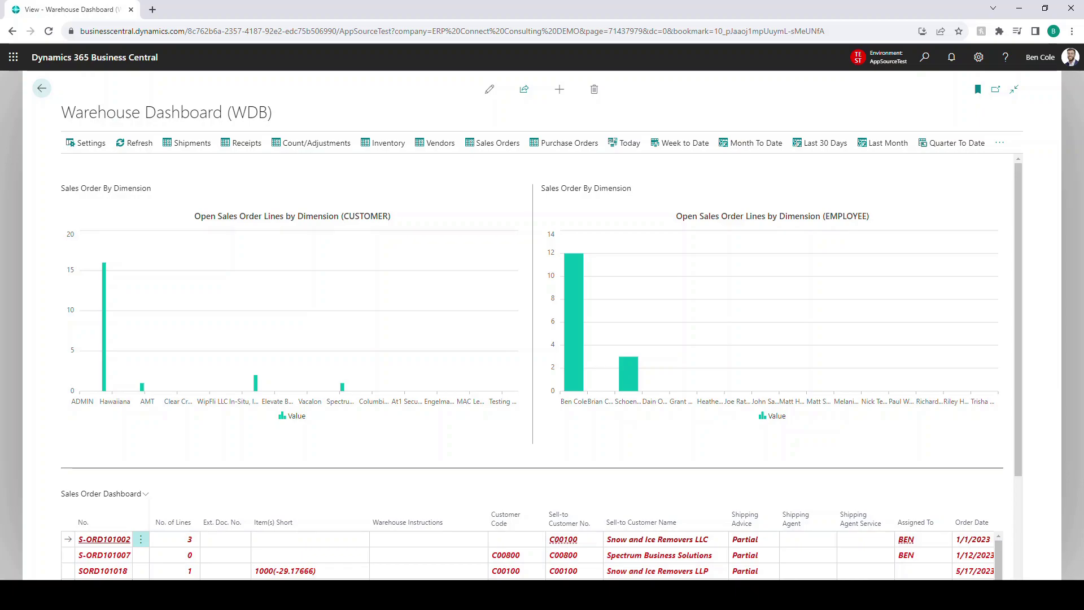
{"action": "scroll", "coordinate": [456, 248], "scroll_direction": "down", "scroll_amount": 3}
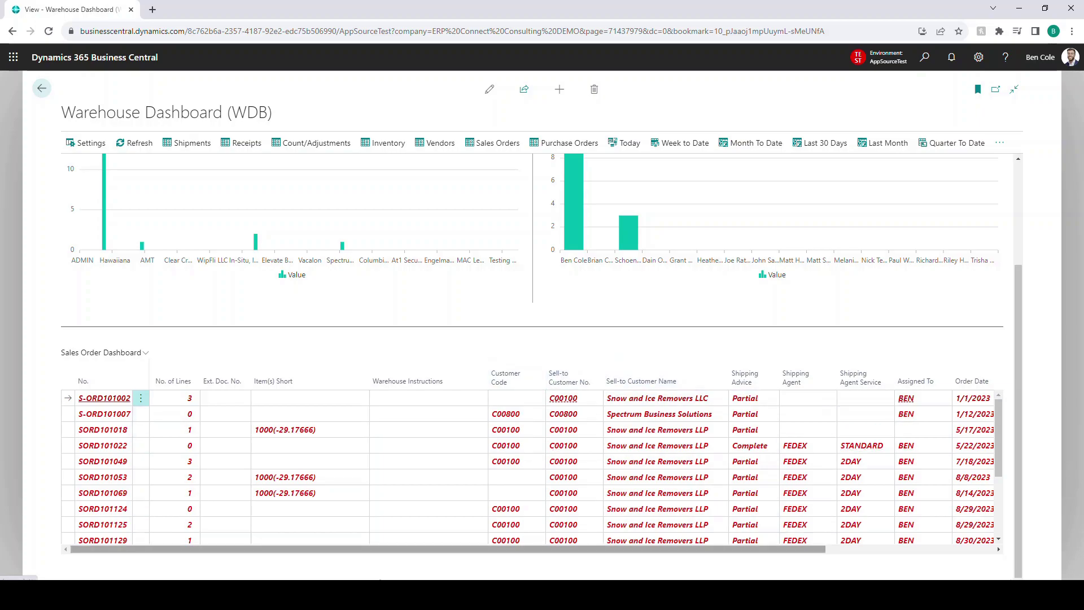
{"action": "scroll", "coordinate": [575, 461], "scroll_direction": "right", "scroll_amount": 5}
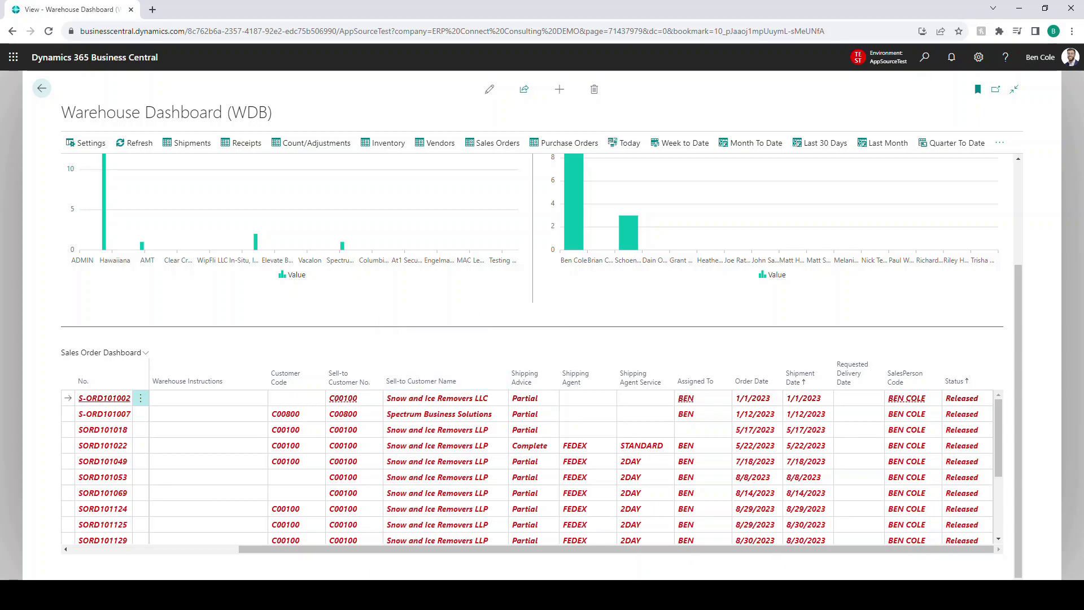
From the purchase order view, send the vendor a follow-up email for the Parts and Pieces line expected 7/11/2023, and close the received reminder.
{"action": "left_click", "coordinate": [563, 143]}
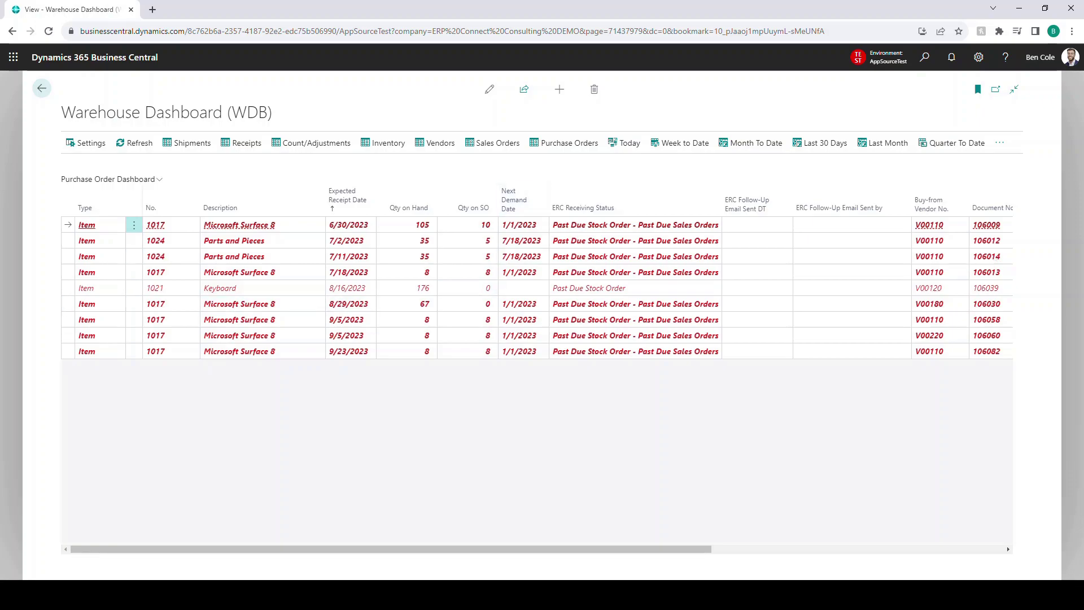
{"action": "left_click", "coordinate": [107, 258]}
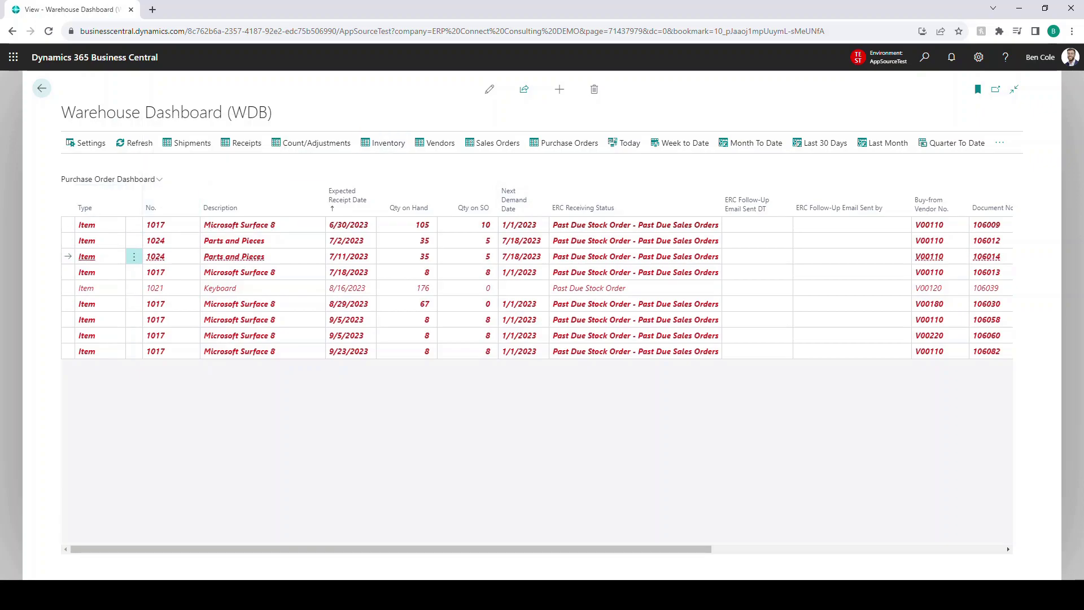
{"action": "left_click", "coordinate": [130, 179]}
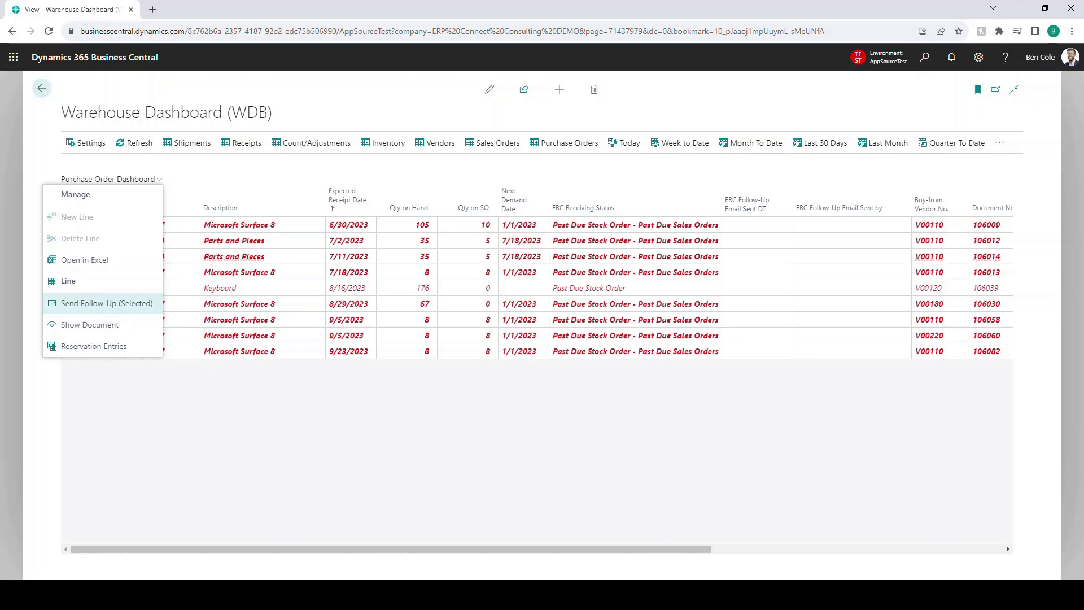
{"action": "left_click", "coordinate": [106, 303]}
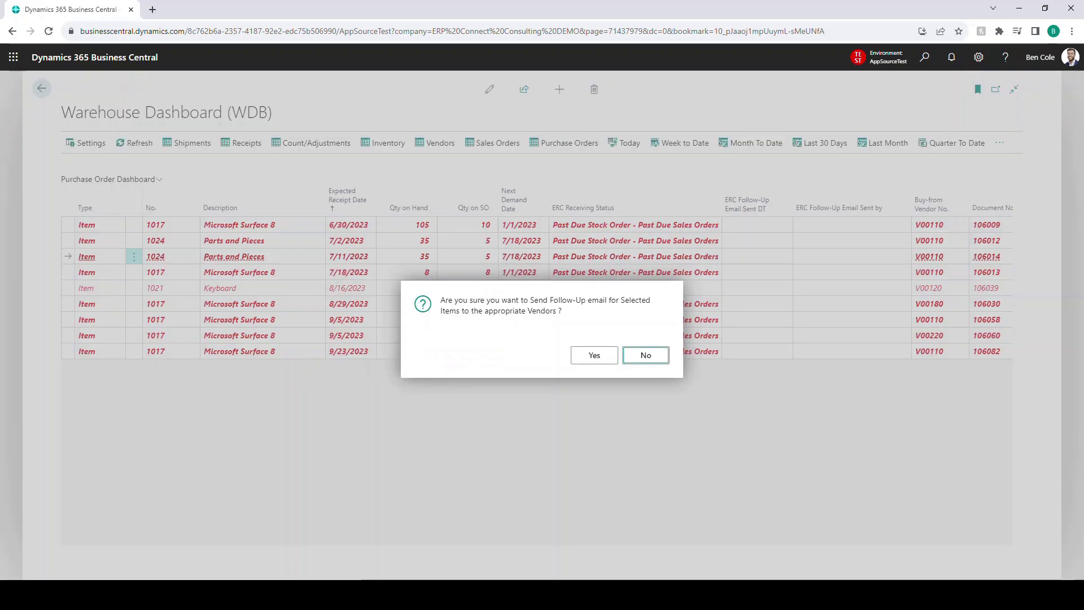
{"action": "key", "text": "shift+Tab"}
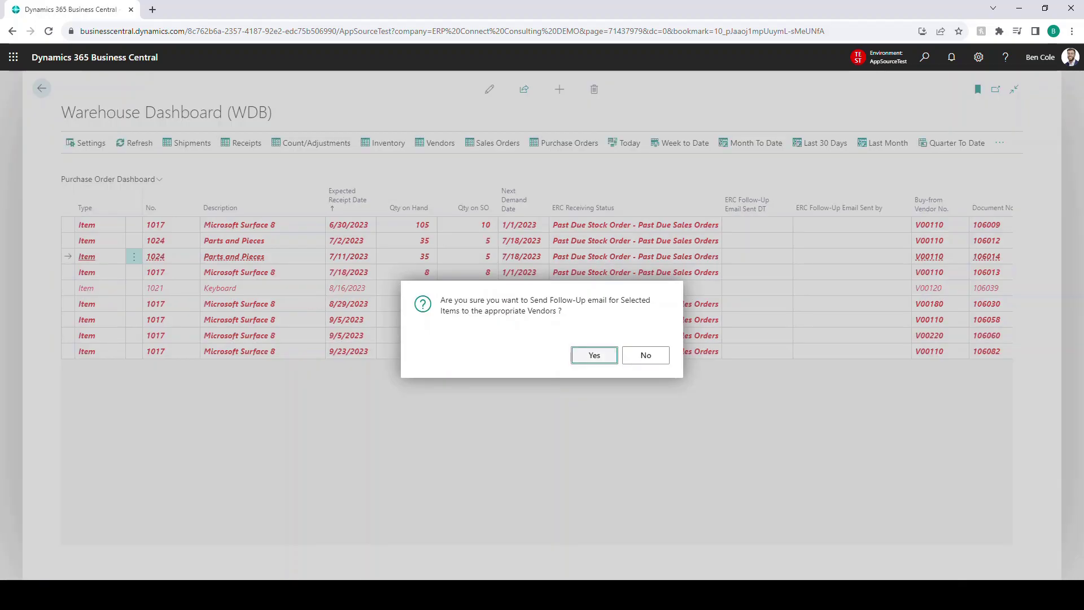
{"action": "key", "text": "Return"}
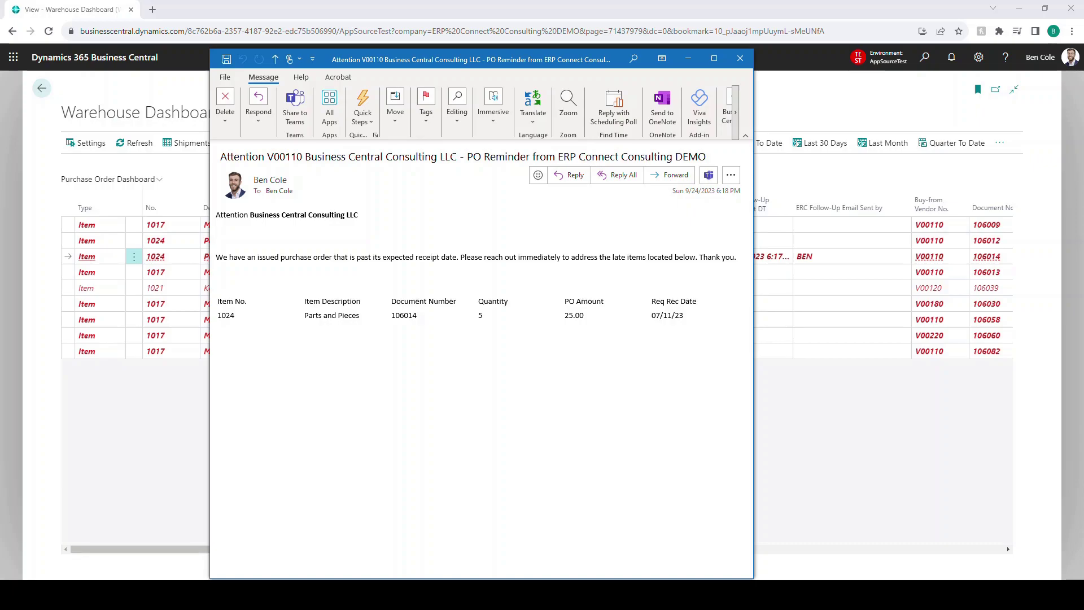
{"action": "left_click", "coordinate": [740, 58]}
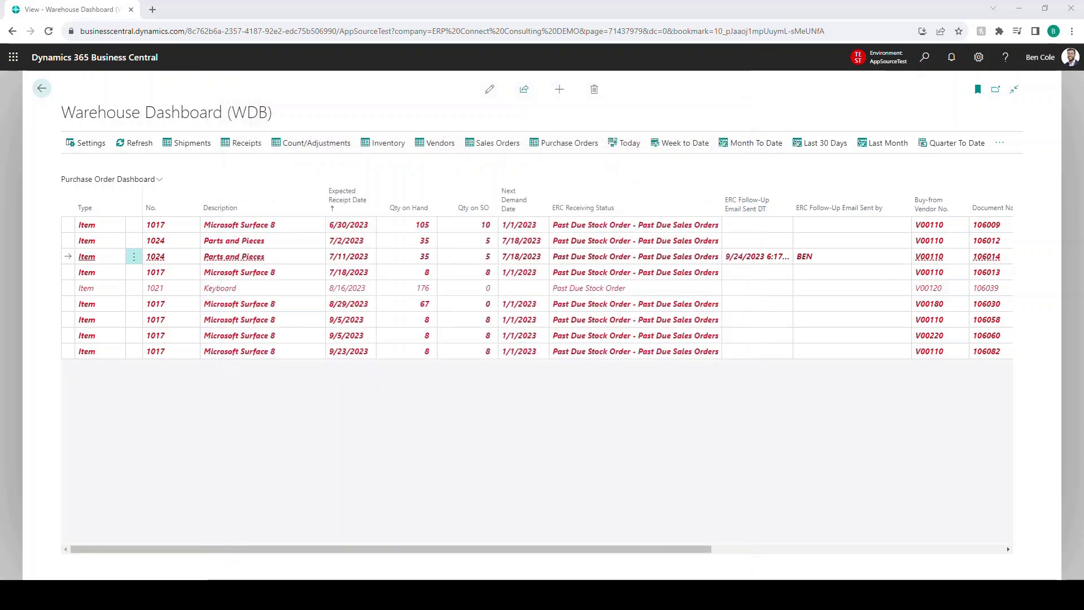